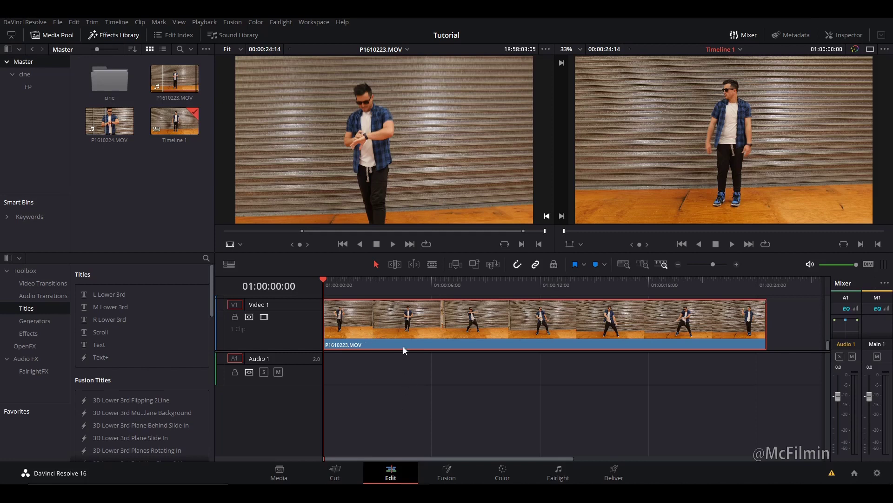
- Convert the P1610223.MOV timeline clip into a Fusion clip and open it on the Fusion page at frame 26
right_click(376, 329)
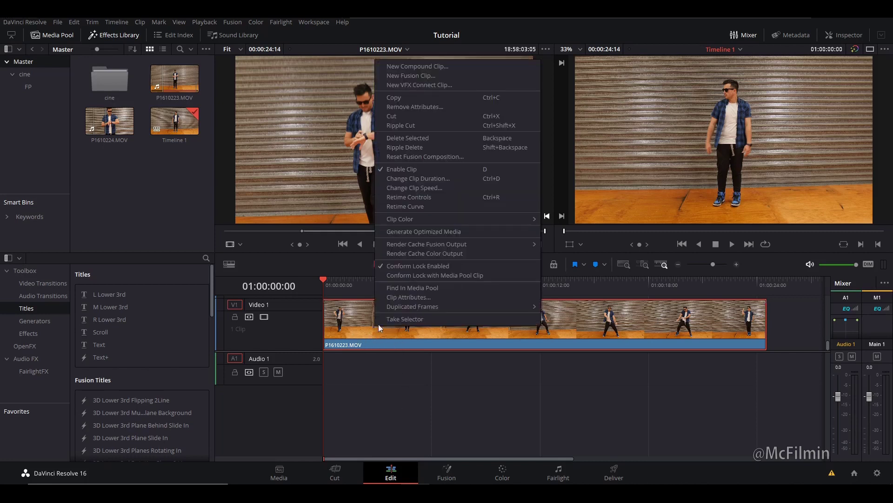
left_click(426, 76)
left_click(340, 294)
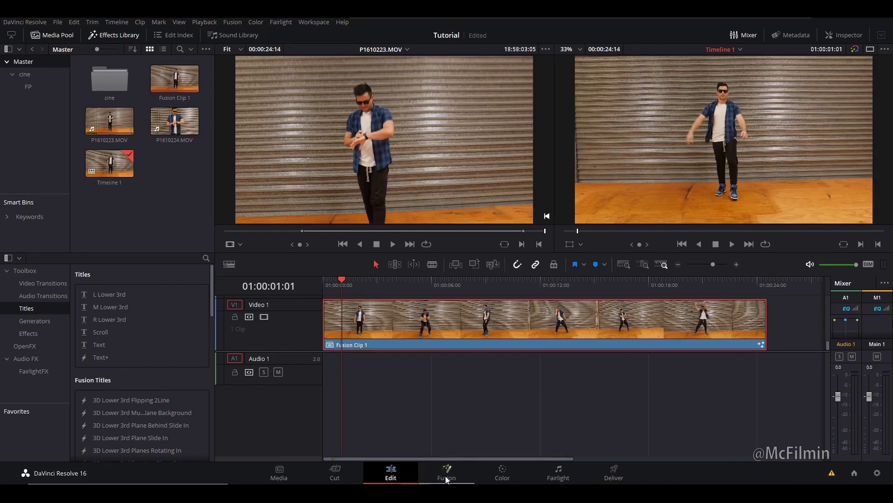
left_click(445, 475)
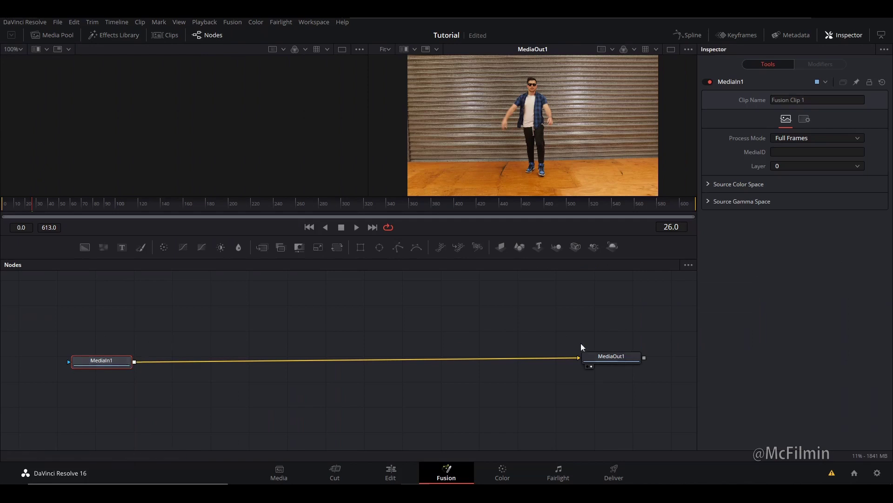
- Add an unconnected Background node above MediaIn1 in the node graph
left_click_drag(614, 366, 612, 377)
left_click(150, 307)
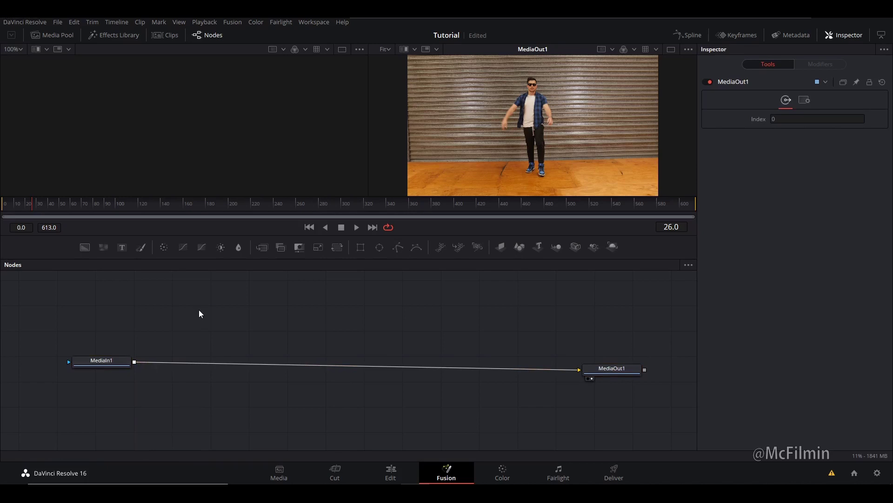
key("shift+space")
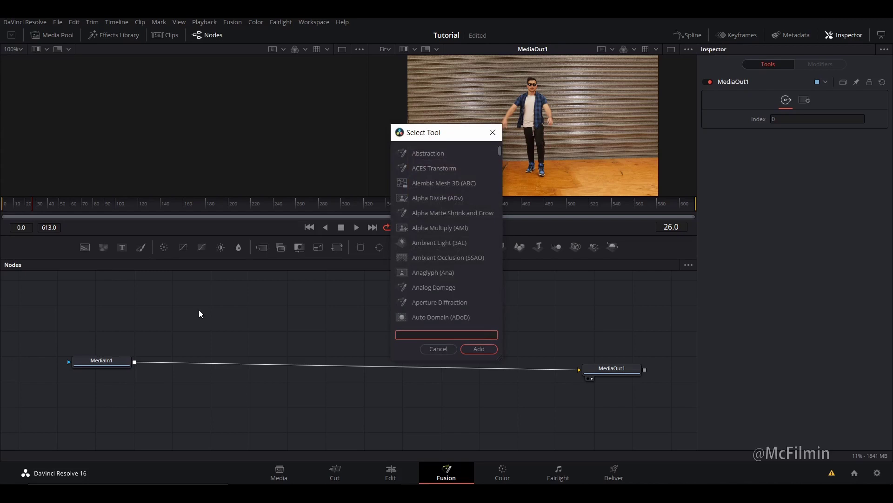
type("back")
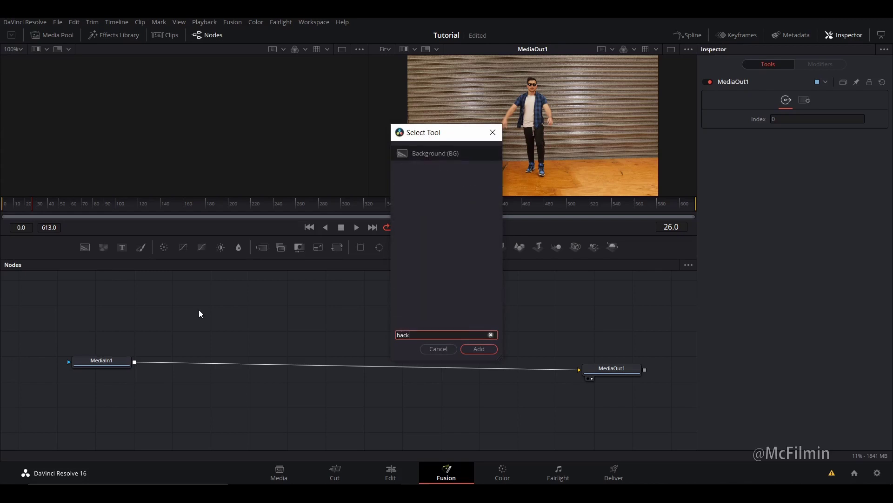
left_click(454, 155)
left_click(486, 352)
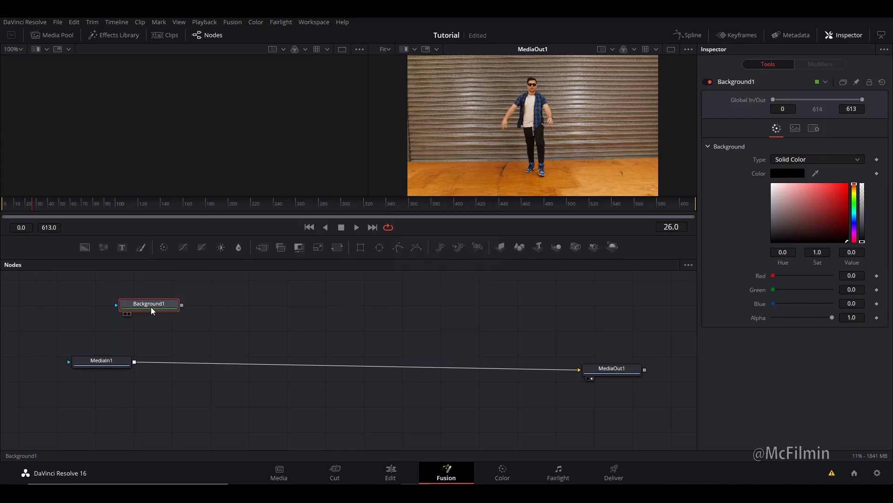
- Add a Paint node connected to the output of Background1
key("shift+space")
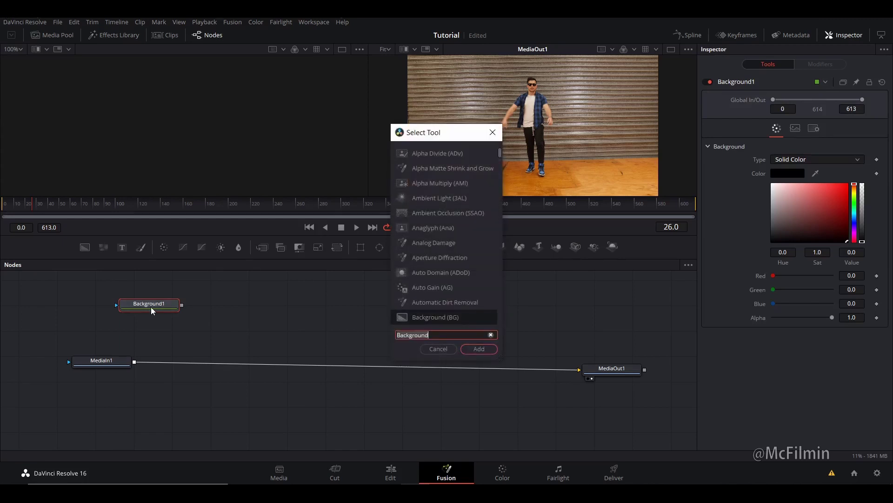
type("pain")
left_click(430, 168)
left_click(476, 349)
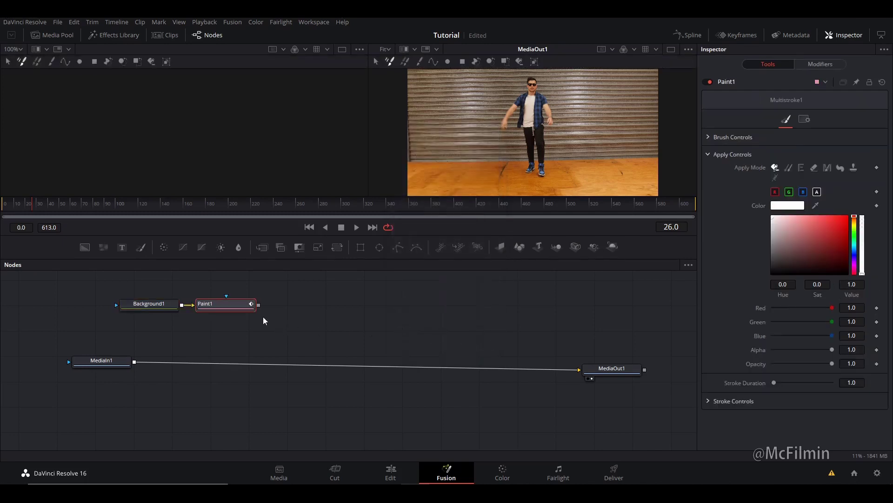
- Add a Soft Glow node connected to the output of Paint1
key("shift+space")
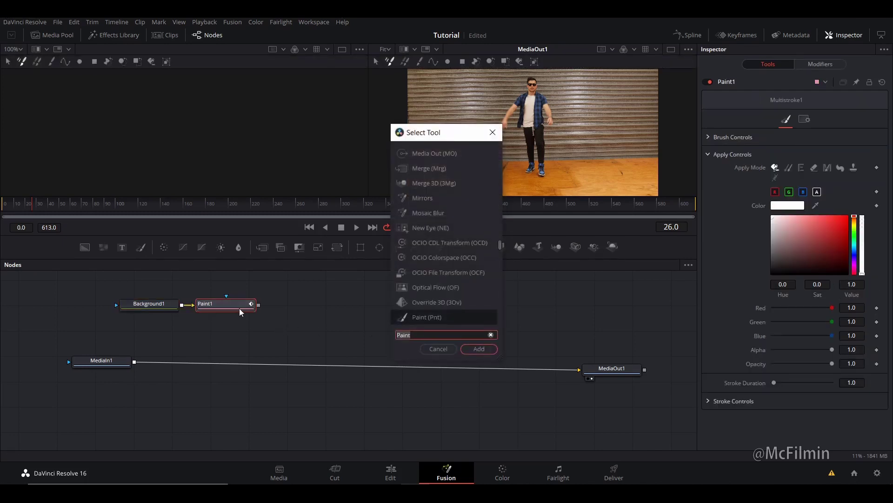
type("soft")
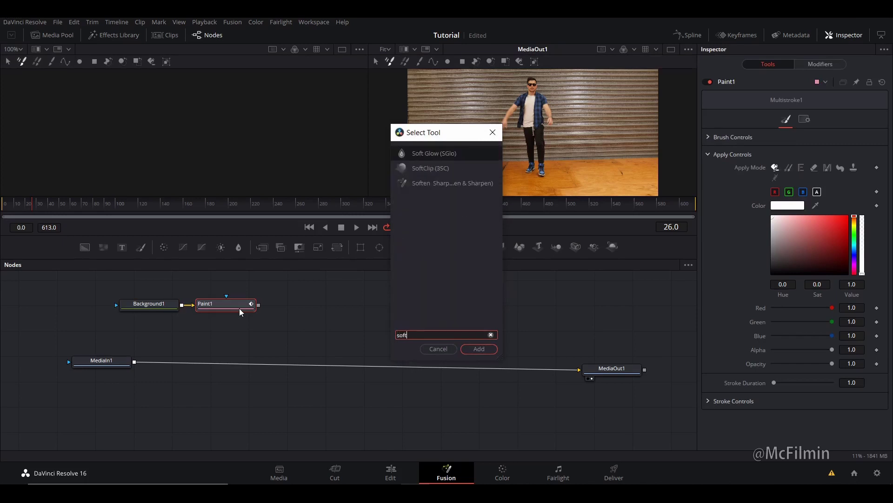
left_click(429, 152)
left_click(478, 349)
- Insert a Merge node between MediaIn1 and MediaOut1 and feed SoftGlow1's output into it as the foreground
left_click(114, 418)
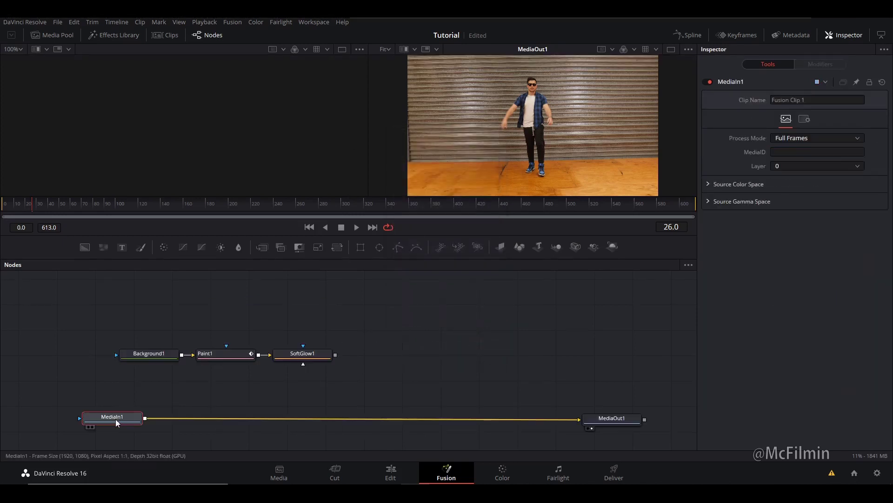
left_click(262, 248)
left_click_drag(197, 418, 281, 419)
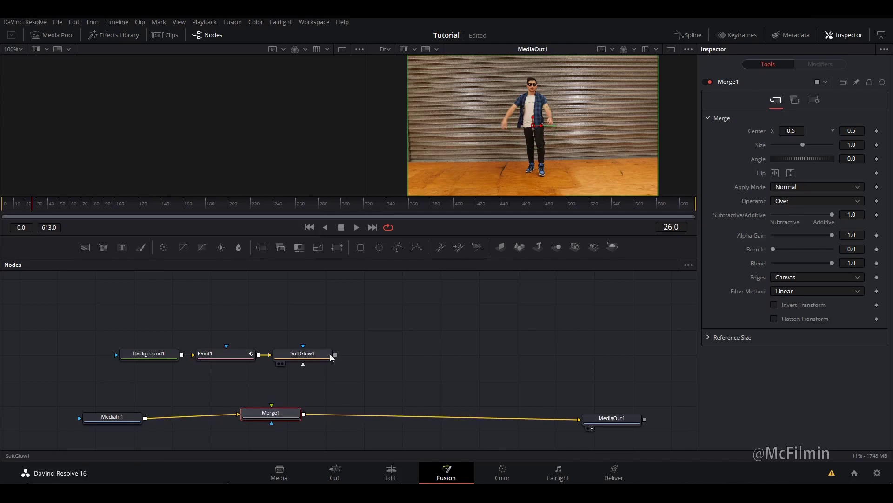
left_click_drag(336, 355, 280, 414)
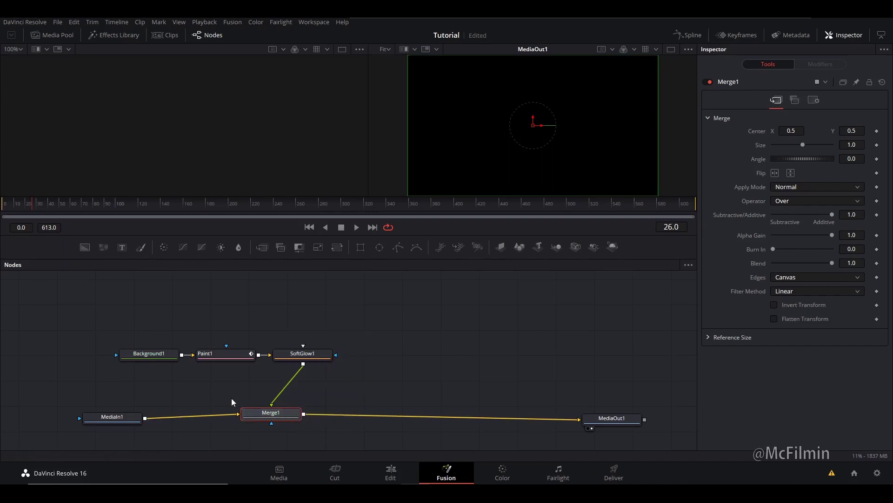
- Set Background1's alpha to 0.0 and stack the Background, Paint and Soft Glow nodes vertically above Merge1
left_click(146, 354)
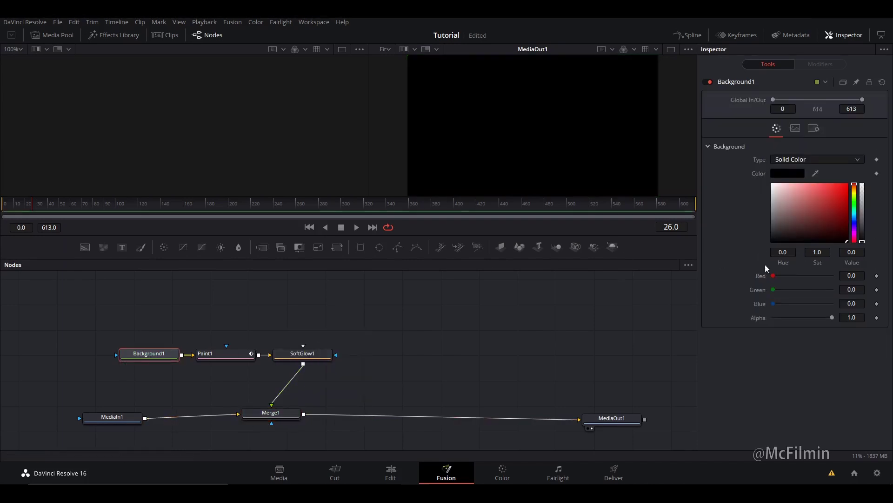
left_click_drag(831, 318, 722, 320)
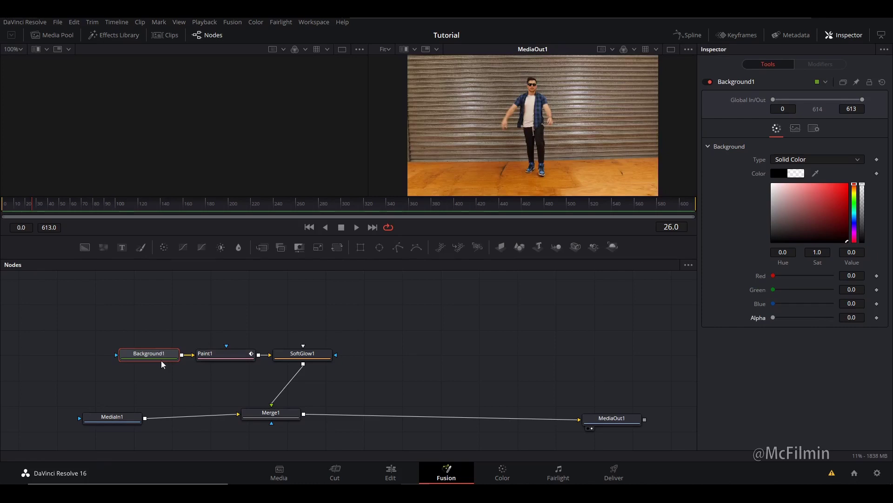
left_click_drag(162, 364, 255, 323)
mouse_move(302, 355)
left_mouse_down()
mouse_move(250, 384)
mouse_move(223, 386)
mouse_move(274, 379)
left_mouse_up()
left_click_drag(232, 354, 276, 345)
left_click_drag(247, 314, 276, 312)
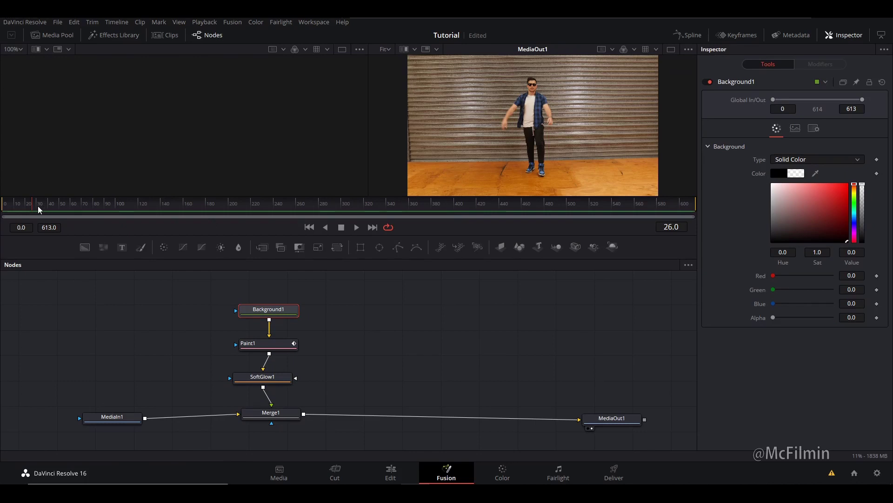
- At frame 106, set Paint1's brush size to 0.0071 and paint a Multistroke line along the outer edge of the dancer's raised arm
left_click_drag(34, 209, 123, 209)
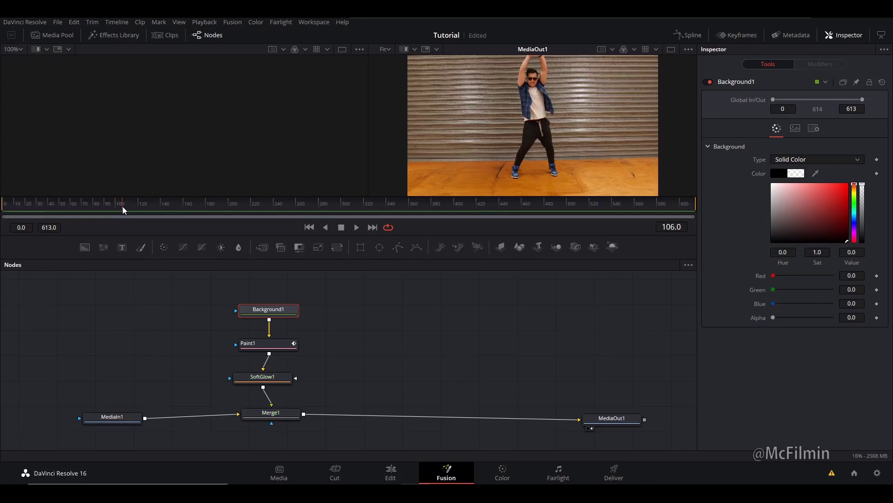
left_click(264, 345)
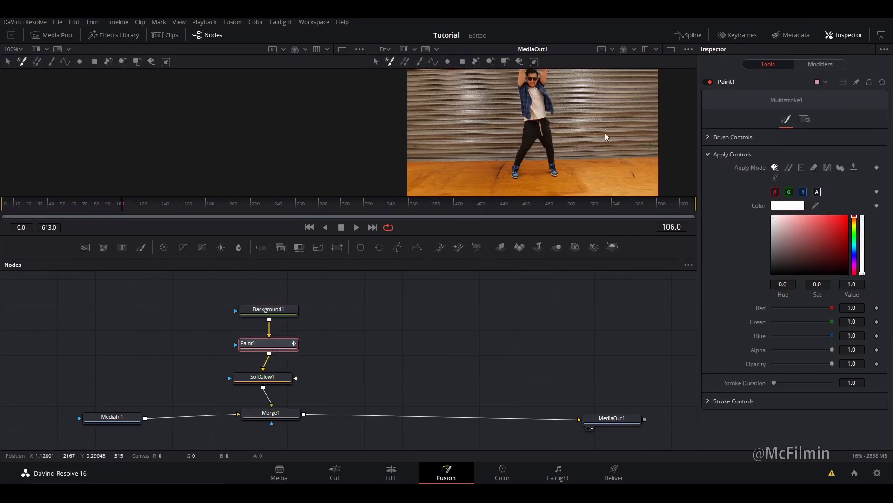
scroll(529, 108, "up", 1)
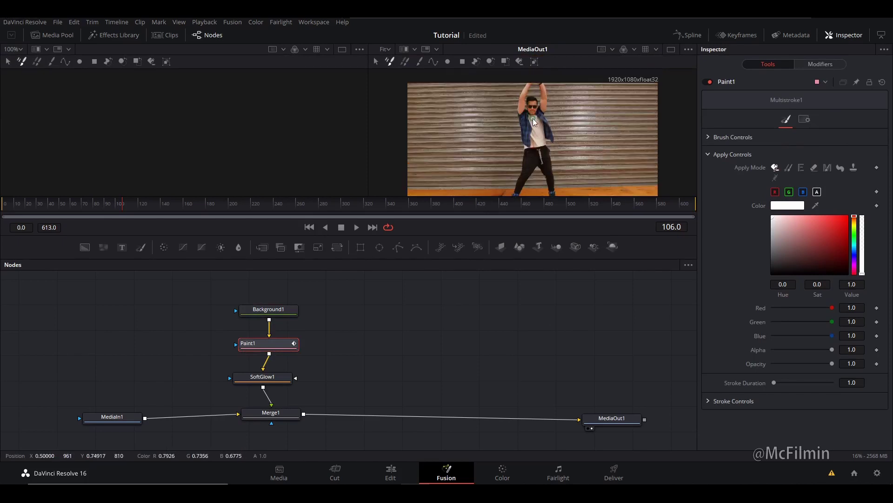
scroll(532, 118, "up", 2)
scroll(531, 115, "up", 1)
left_click_drag(454, 101, 456, 139)
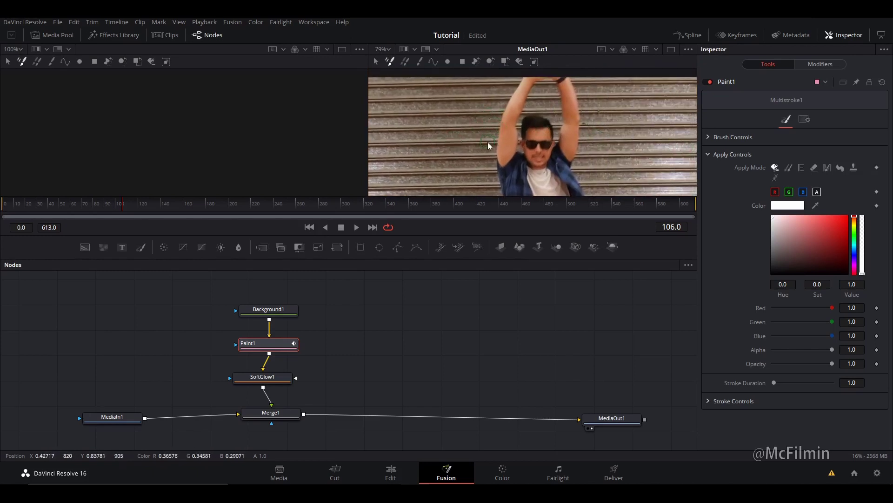
left_click(710, 136)
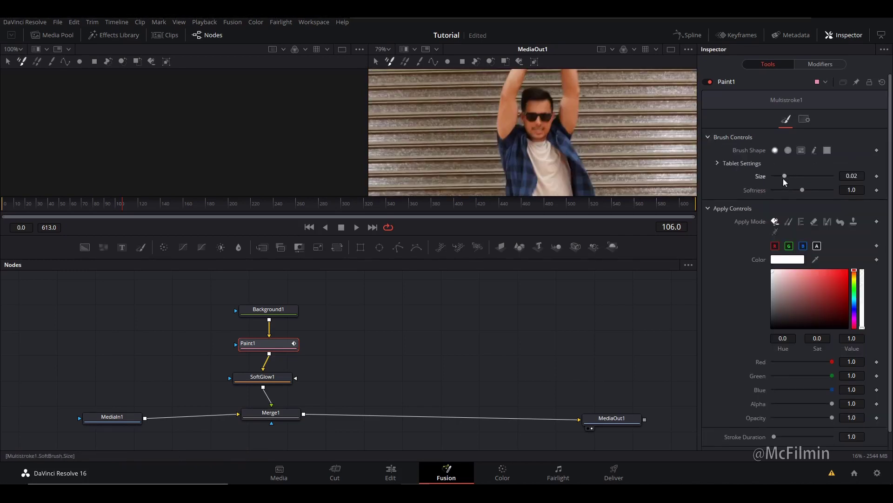
left_click_drag(786, 177, 778, 180)
left_click(390, 62)
left_click_drag(496, 114, 505, 163)
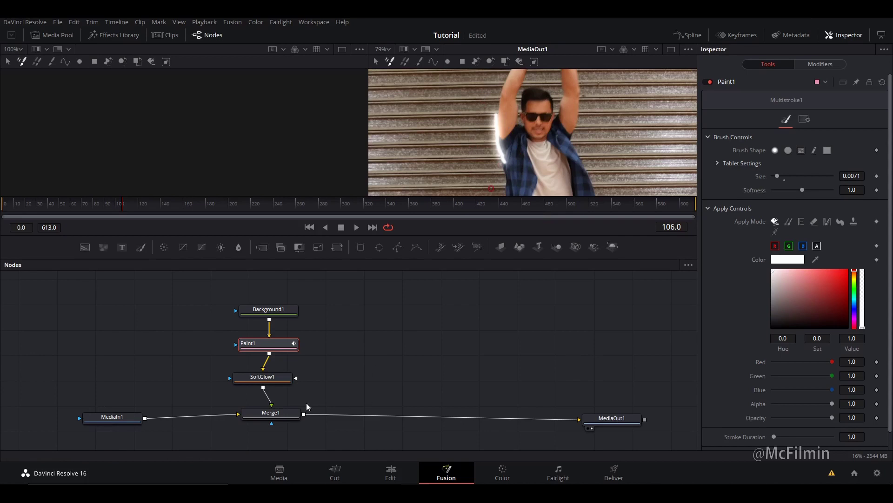
- Turn off the red, blue and alpha channels of SoftGlow1 so only green stays enabled
left_click(270, 382)
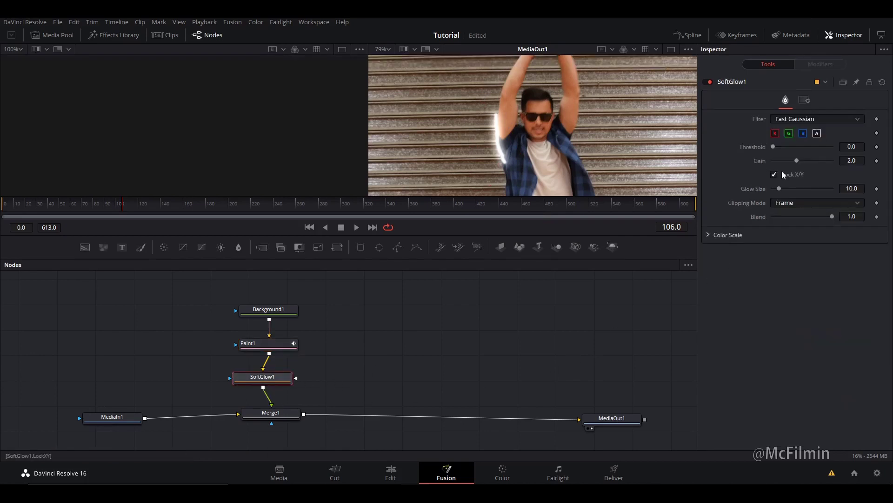
left_click(803, 135)
left_click(775, 135)
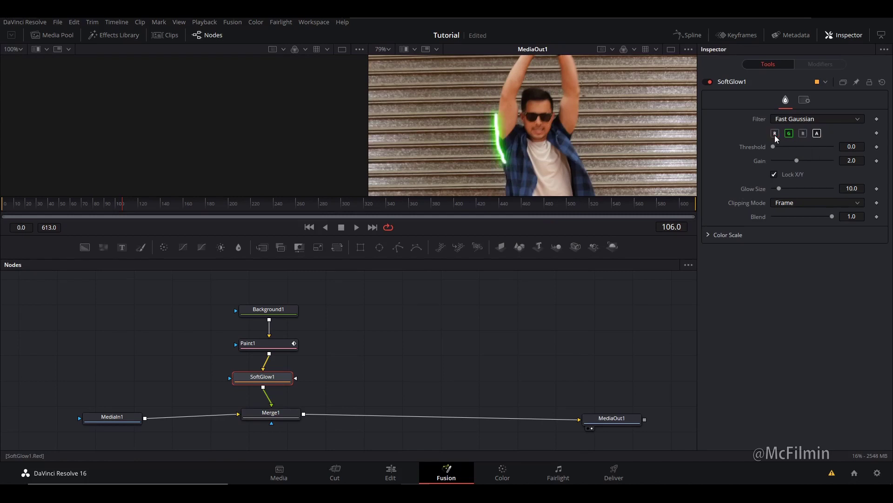
left_click(816, 133)
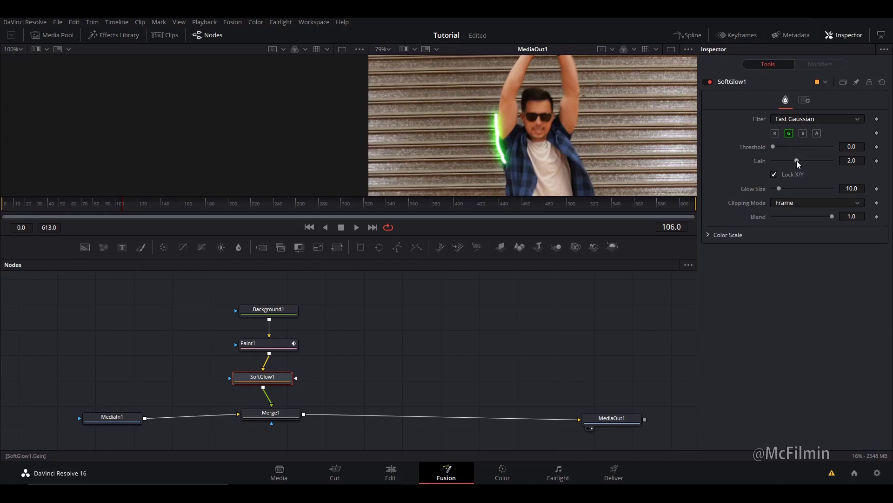
left_click(816, 134)
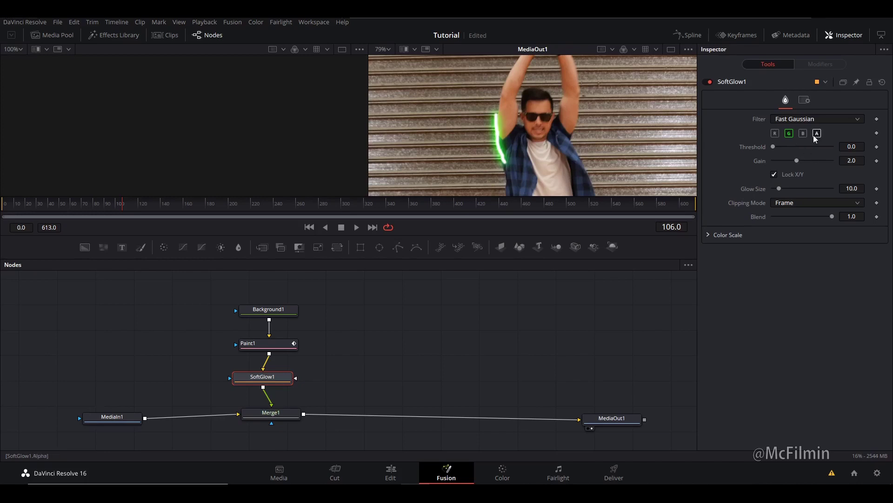
left_click(817, 134)
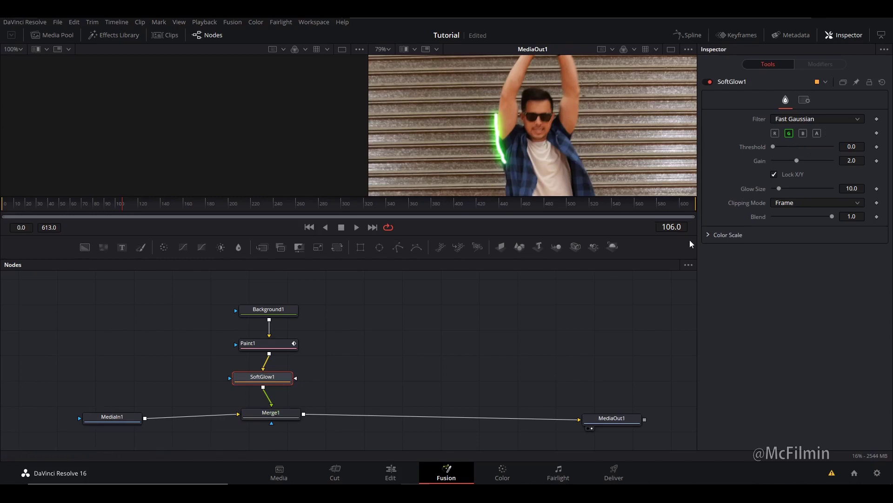
- Advance to frame 107 and paint Paint1 strokes along the outer edge of the dancer's raised arm and down his side
left_click(281, 351)
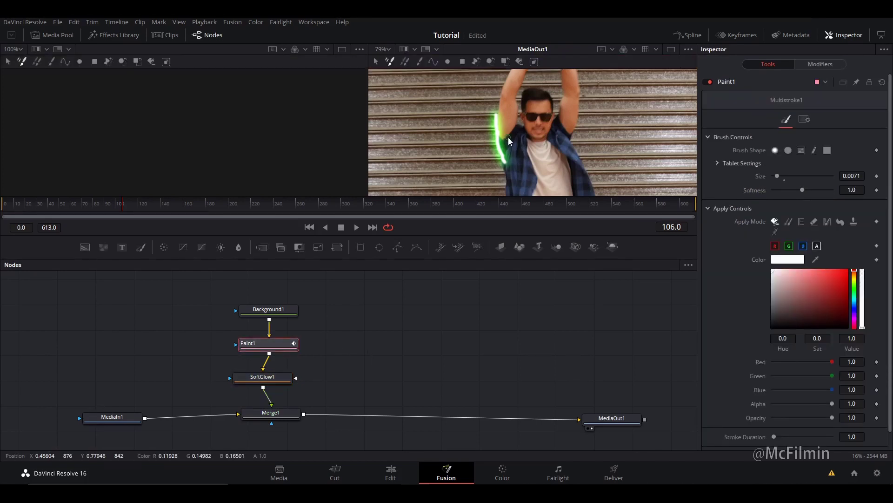
key("Right")
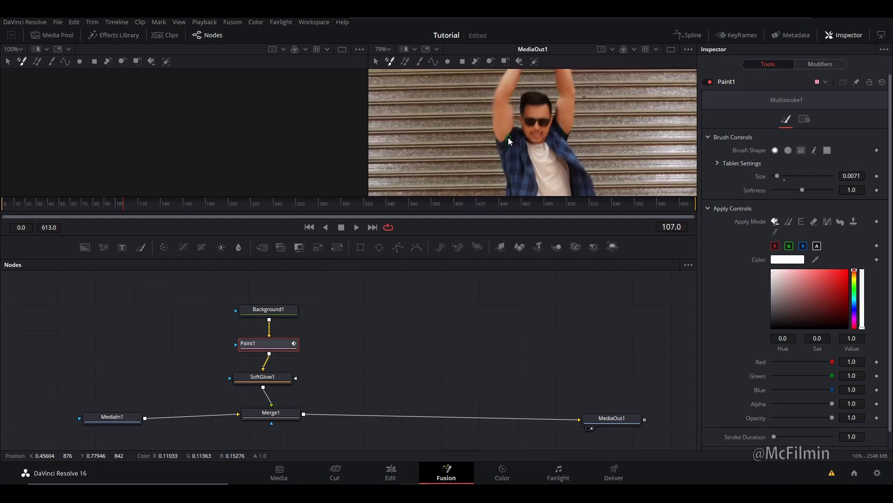
scroll(504, 102, "up", 1)
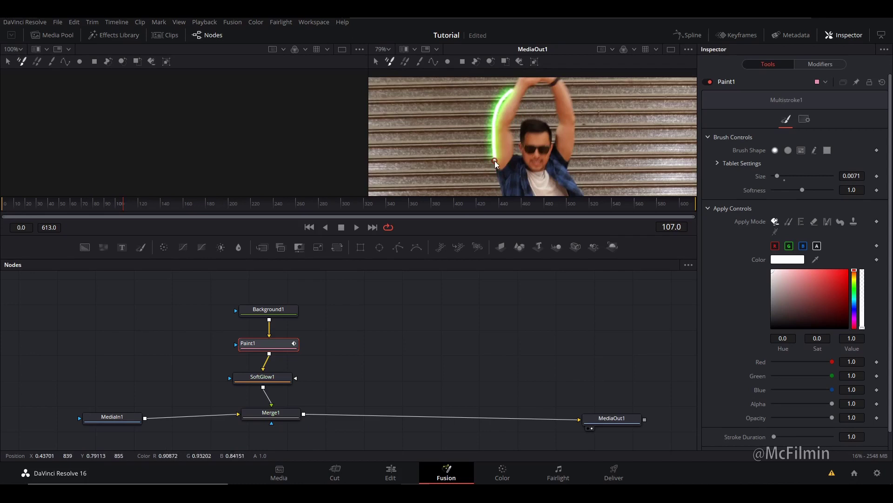
scroll(496, 159, "down", 1)
left_click_drag(492, 130, 495, 149)
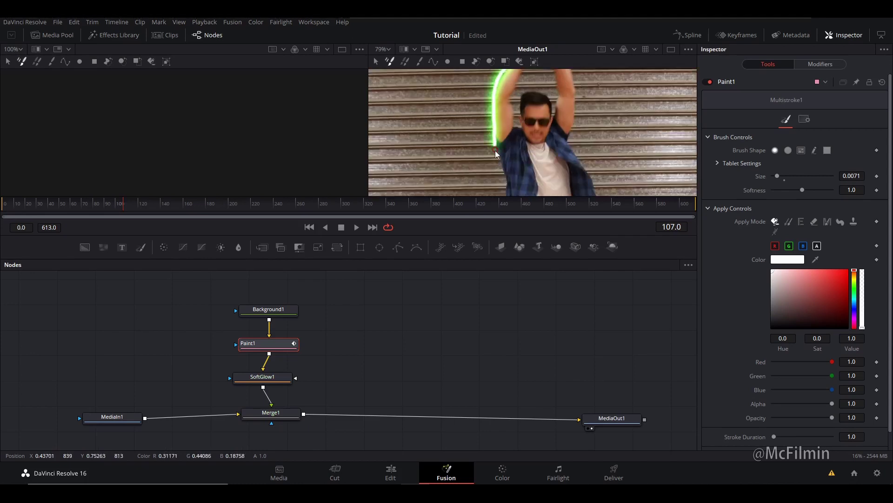
left_click_drag(506, 189, 509, 194)
- Advance to frame 108 and paint Paint1 strokes along the dancer's raised arm, down his side and leg, and around the foot
key("Right")
scroll(512, 108, "up", 2)
left_click_drag(514, 106, 510, 117)
left_click_drag(483, 175, 484, 181)
scroll(485, 181, "down", 4)
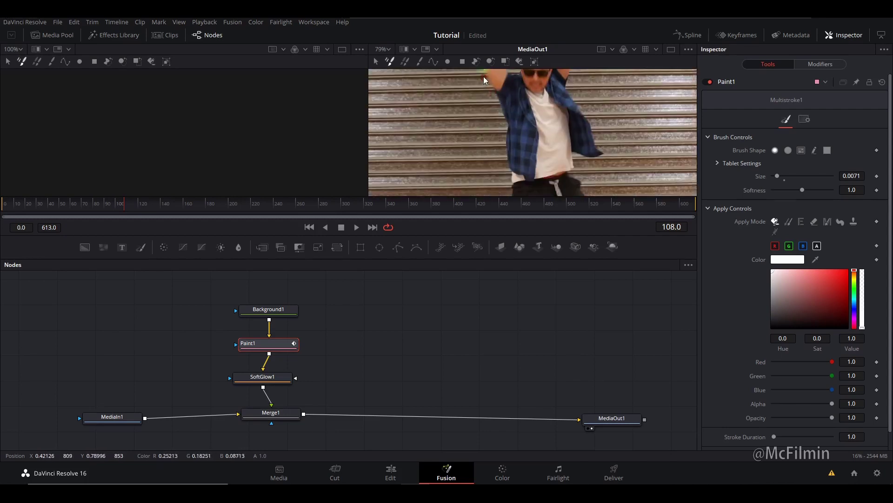
mouse_move(485, 72)
left_mouse_down()
mouse_move(515, 183)
mouse_move(510, 134)
mouse_move(510, 190)
left_mouse_up()
mouse_move(510, 190)
left_mouse_down()
mouse_move(509, 134)
mouse_move(509, 185)
left_mouse_up()
left_click_drag(509, 185, 509, 102)
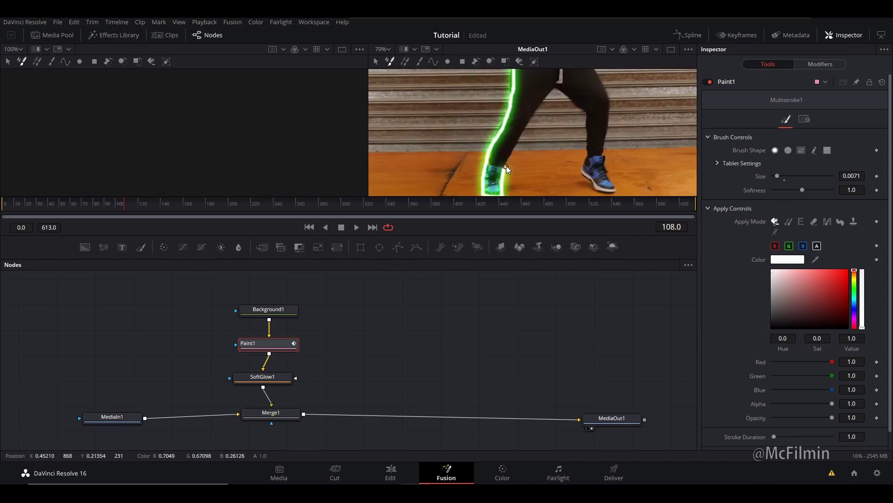
scroll(527, 128, "up", 6)
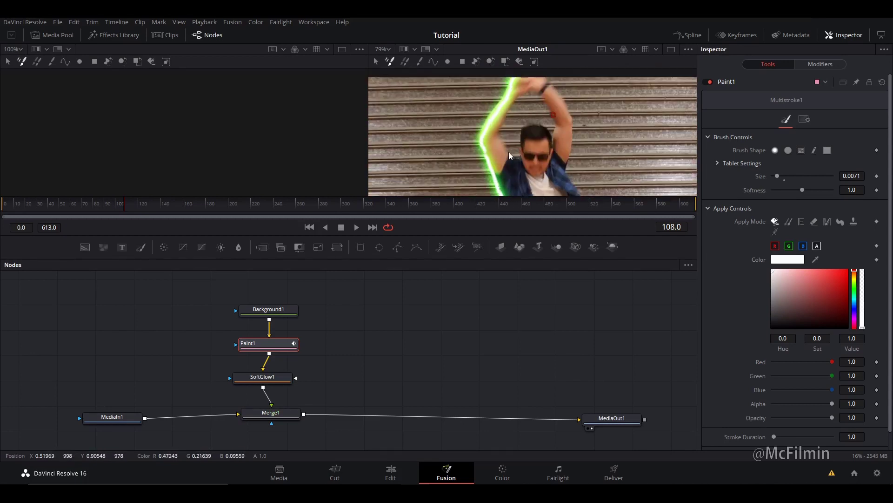
scroll(509, 152, "down", 5)
scroll(531, 110, "up", 5)
- Advance to frame 109 and paint the Paint1 outline down the dancer's side, around his foot, along the inner legs and under the other shoe
key("Right")
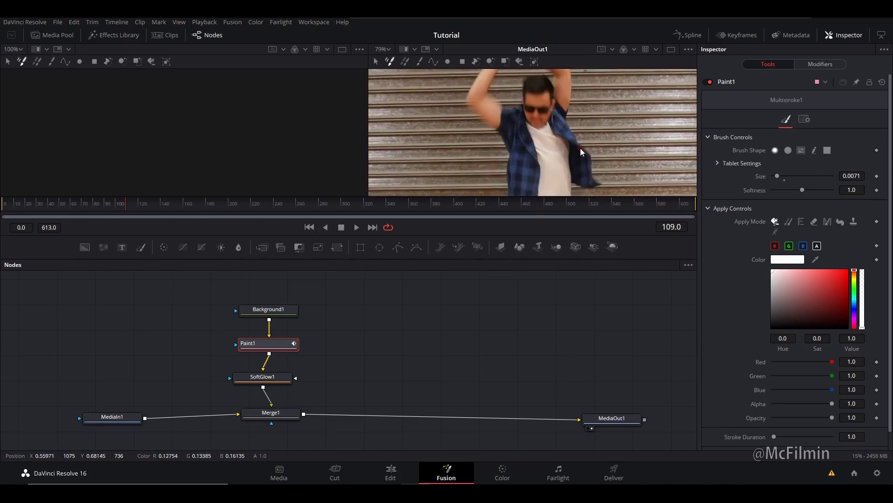
left_click_drag(577, 152, 602, 191)
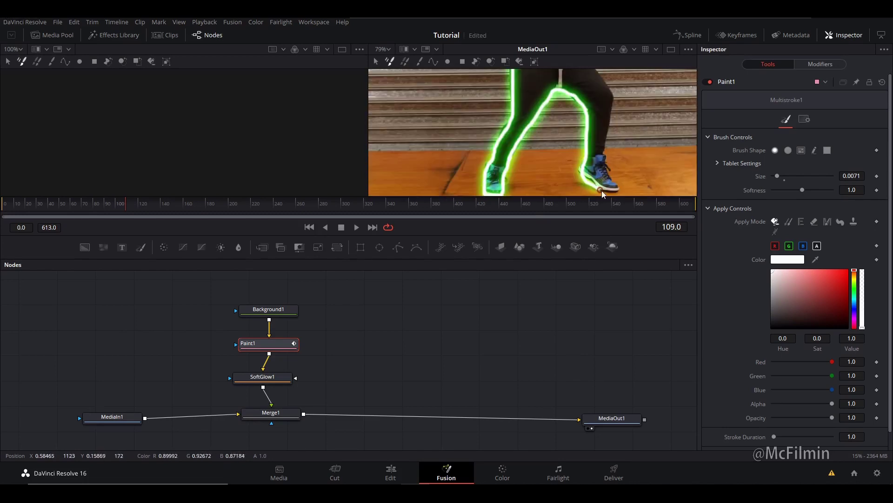
scroll(604, 140, "up", 3)
- Continue frame by frame to 112, painting Paint1 strokes around the dancer's legs, torso and raised arms
key("Right")
left_click_drag(607, 108, 580, 71)
scroll(577, 93, "up", 2)
left_click_drag(573, 108, 602, 89)
scroll(596, 93, "up", 3)
left_click_drag(591, 134, 569, 98)
scroll(568, 99, "up", 3)
mouse_move(569, 148)
left_mouse_down()
mouse_move(571, 121)
mouse_move(490, 169)
left_mouse_up()
scroll(491, 169, "down", 5)
mouse_move(501, 77)
left_mouse_down()
mouse_move(490, 170)
mouse_move(512, 132)
left_mouse_up()
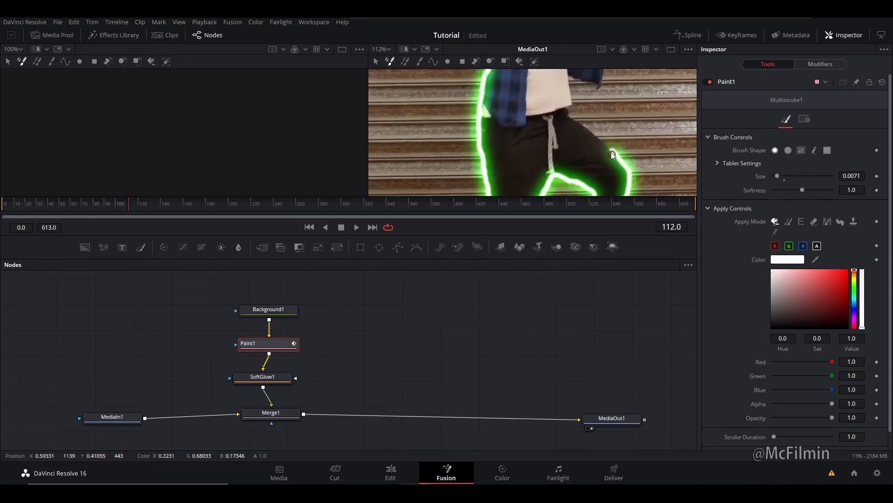
- Complete the Paint1 outline at frame 112 up the dancer's thigh and jacket and around both raised arms
mouse_move(612, 154)
left_mouse_down()
mouse_move(570, 104)
mouse_move(602, 74)
left_mouse_up()
scroll(602, 74, "up", 2)
mouse_move(596, 184)
left_mouse_down()
mouse_move(572, 135)
mouse_move(566, 154)
left_mouse_up()
scroll(571, 135, "up", 1)
left_click_drag(507, 110, 459, 167)
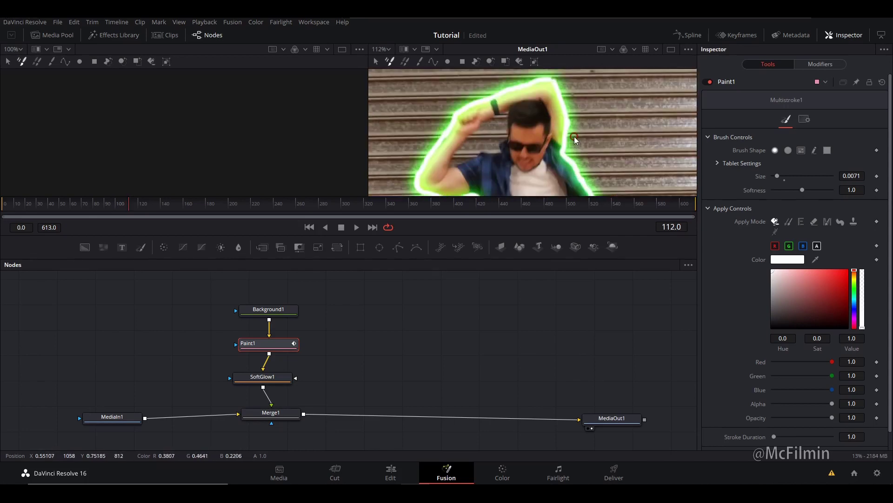
scroll(532, 113, "down", 5)
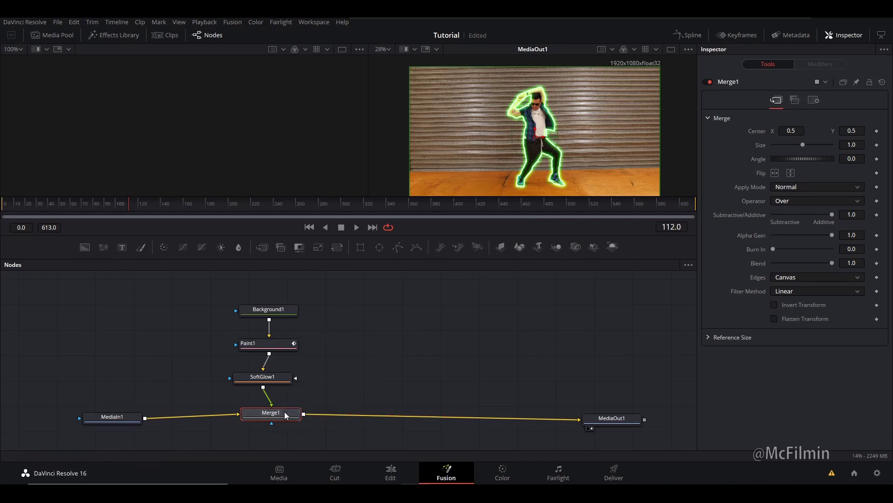
- Add a second Merge node between Merge1 and MediaOut1, and rename Merge1 as green
left_click(263, 251)
left_click_drag(361, 407, 405, 410)
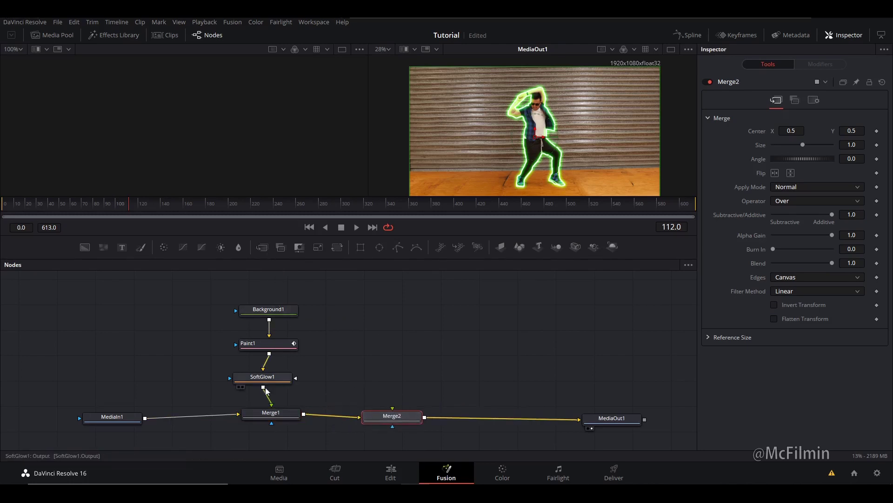
right_click(281, 416)
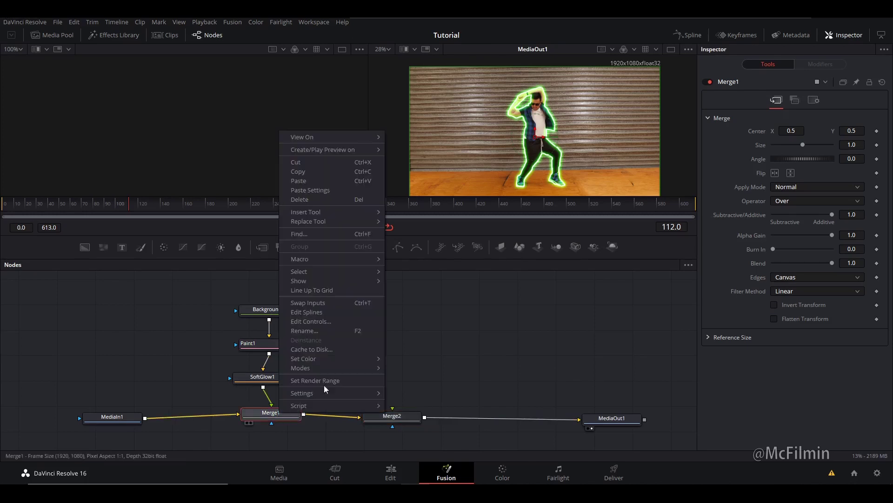
left_click(321, 332)
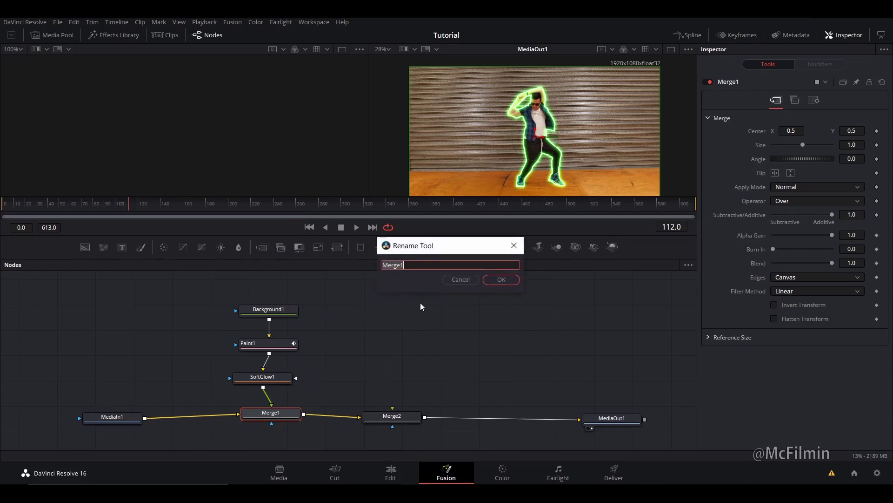
type("green")
left_click(515, 281)
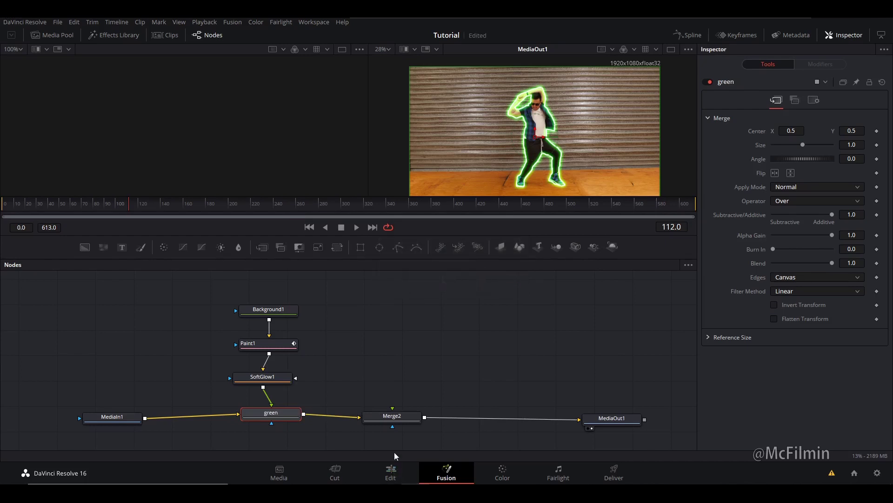
- Rename the Merge2 node as purple
left_click(398, 420)
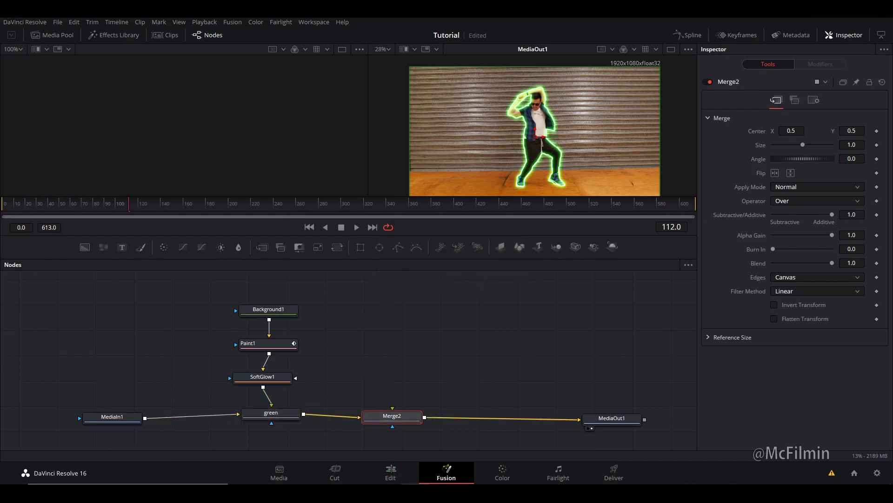
right_click(396, 421)
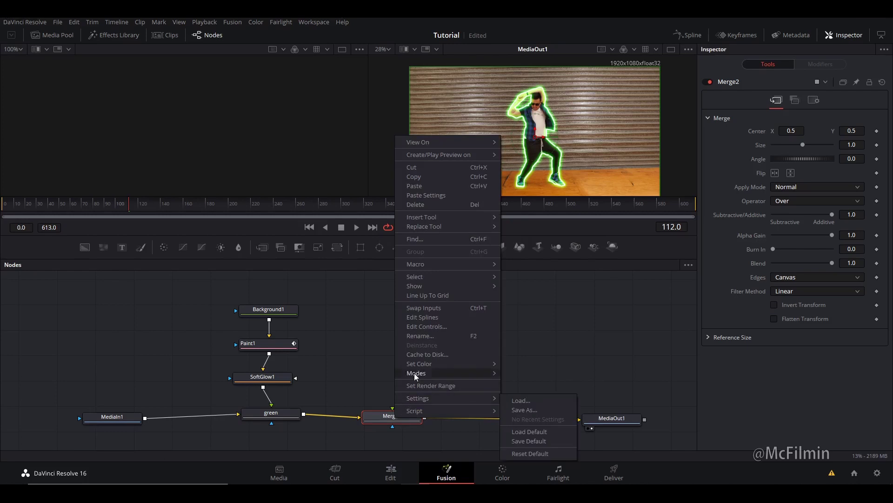
left_click(426, 334)
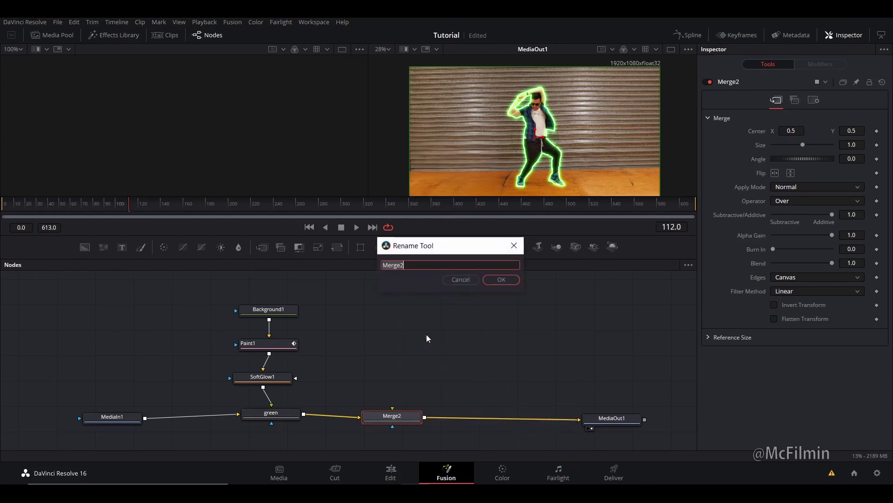
type("purple")
left_click(497, 279)
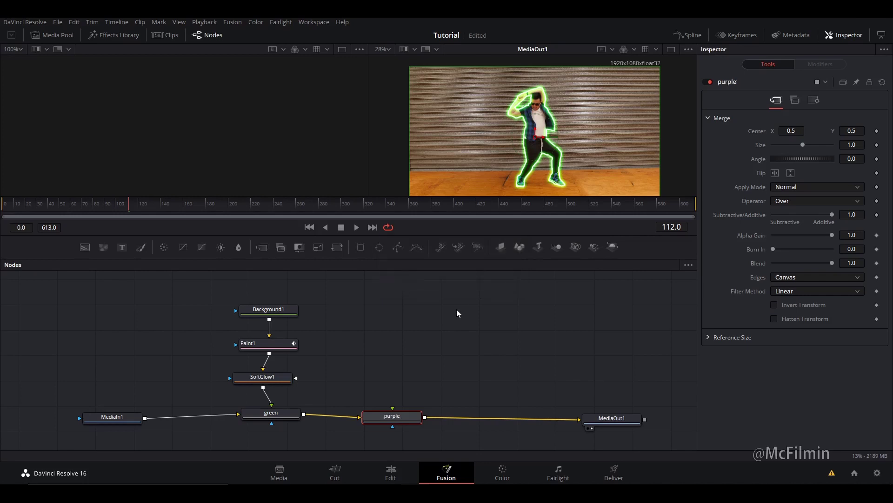
- Add a second Background, Paint and Soft Glow chain and connect it to the foreground of the purple merge
left_click(397, 319)
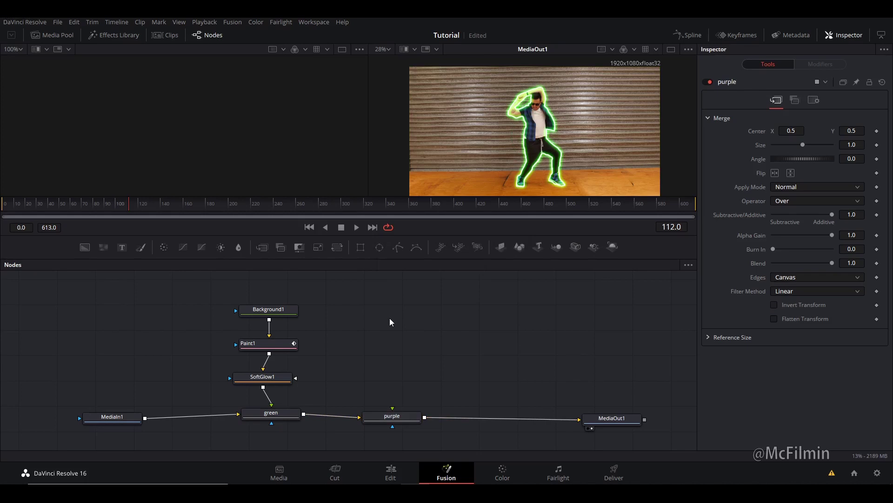
key("shift+space")
type("back")
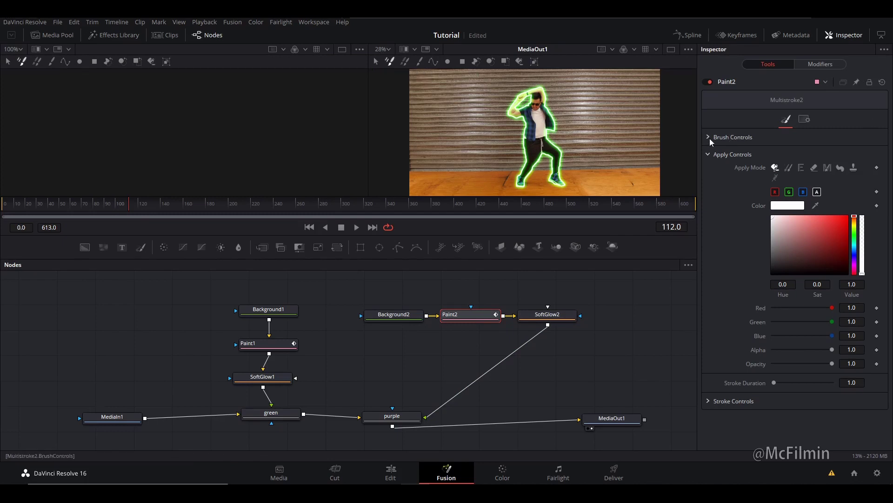
- Set Paint2's brush size to 0.0063 and paint a short diagonal Multistroke test line beside the dancer at frame 112
left_click(773, 139)
left_click_drag(786, 177, 776, 177)
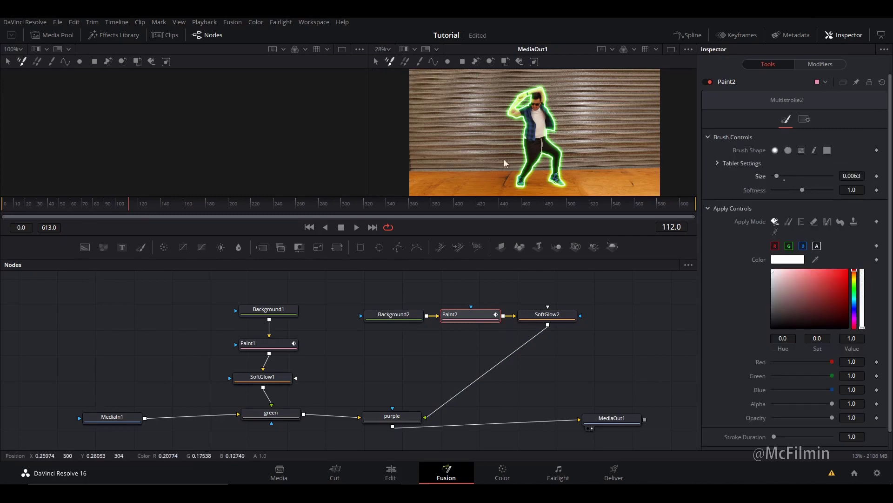
scroll(507, 158, "up", 4)
left_click_drag(531, 114, 613, 122)
left_click_drag(489, 112, 448, 157)
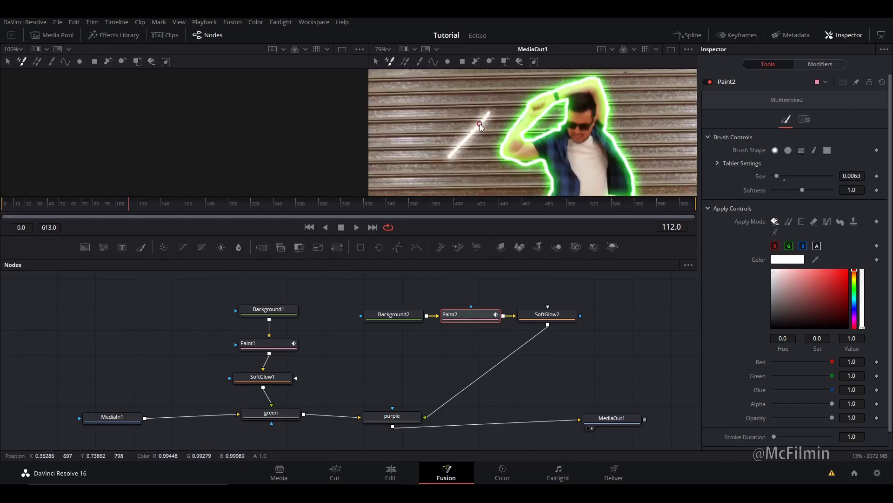
- Turn off the green and alpha channels of SoftGlow2 so only red and blue stay enabled
left_click(556, 318)
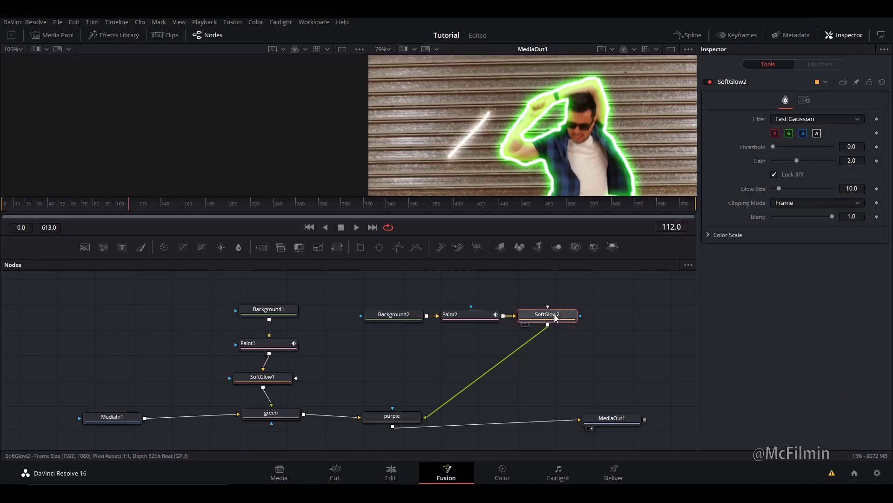
left_click_drag(554, 316, 516, 342)
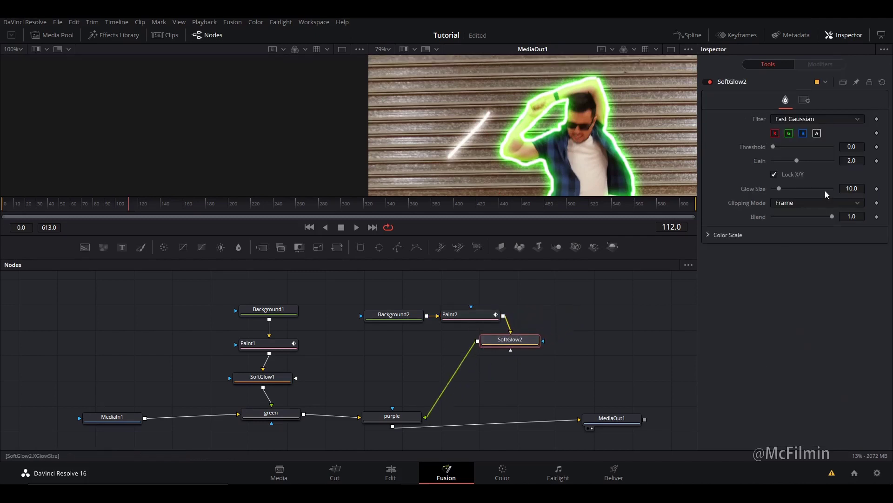
left_click(791, 134)
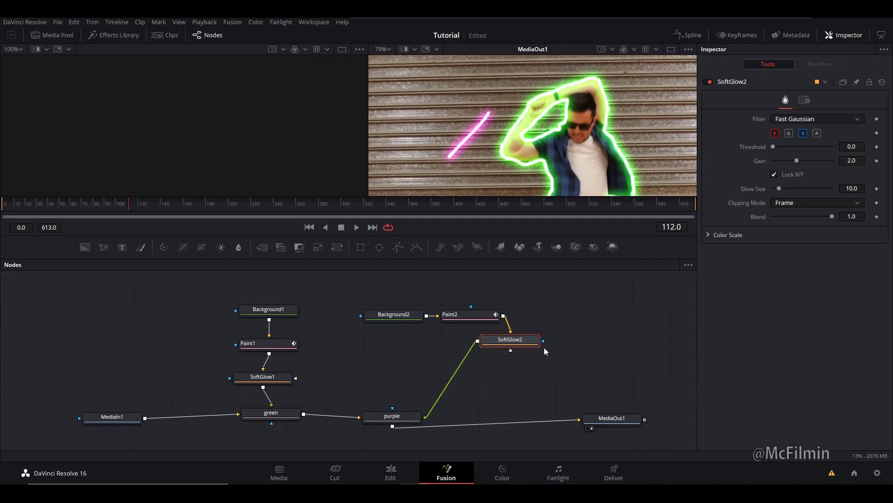
- Restrict SoftGlow2's glow to red and blue and paint Paint2 strokes at frame 113 around the dancer's bent arm and elbow
left_click(413, 314)
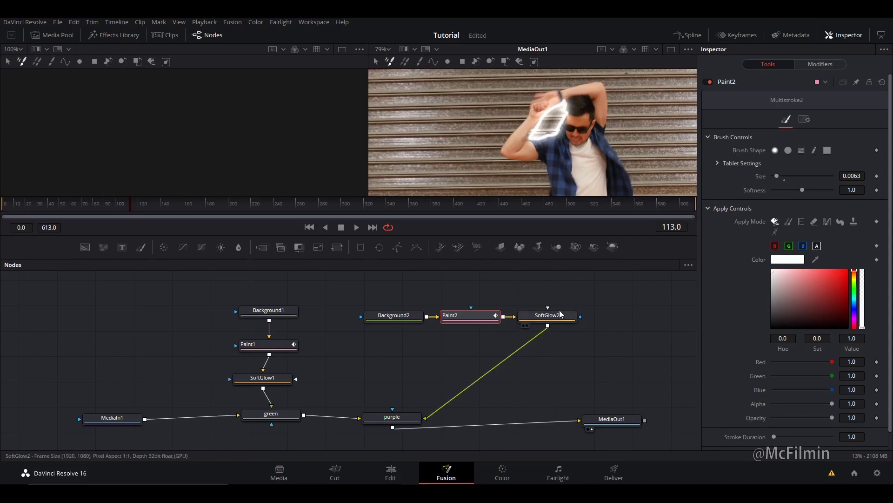
left_click(560, 314)
left_click(470, 316)
mouse_move(578, 87)
left_mouse_down()
mouse_move(511, 133)
mouse_move(545, 173)
left_mouse_up()
scroll(547, 136, "down", 3)
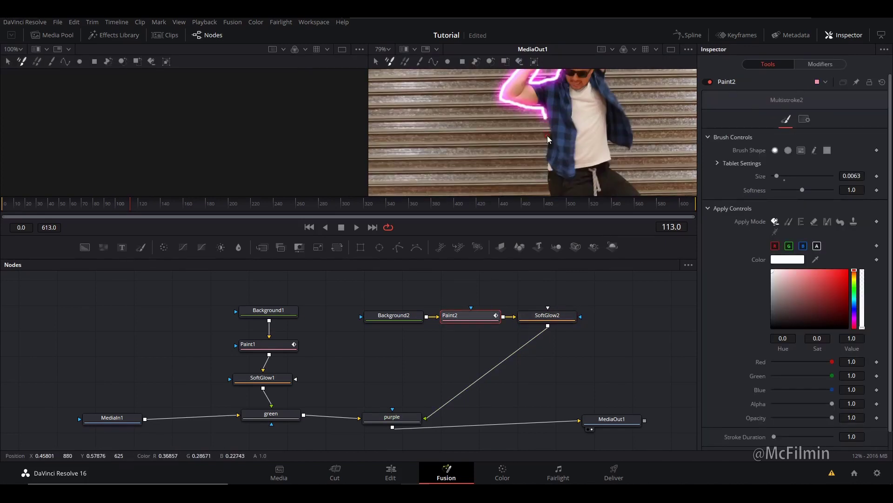
- Play the composition and step back and forth through the frames around 107 to 120 to check the painted outlines
key("space")
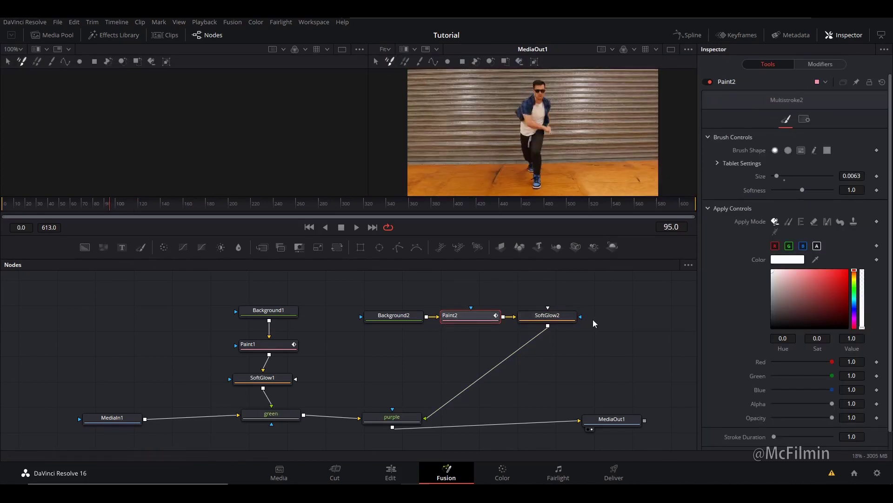
scroll(593, 319, "up", 3)
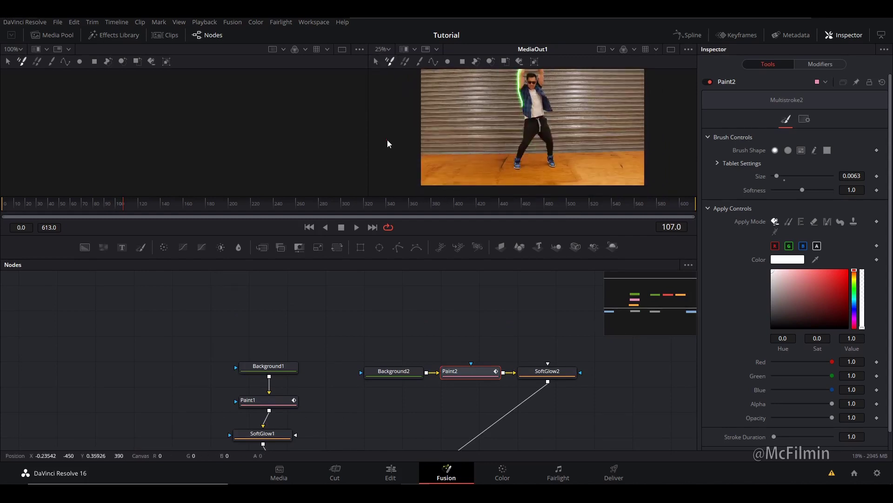
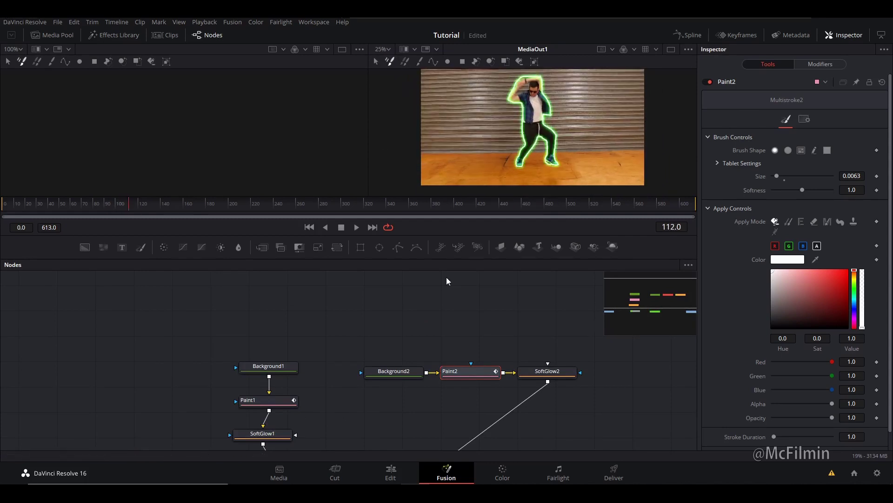
key("Right")
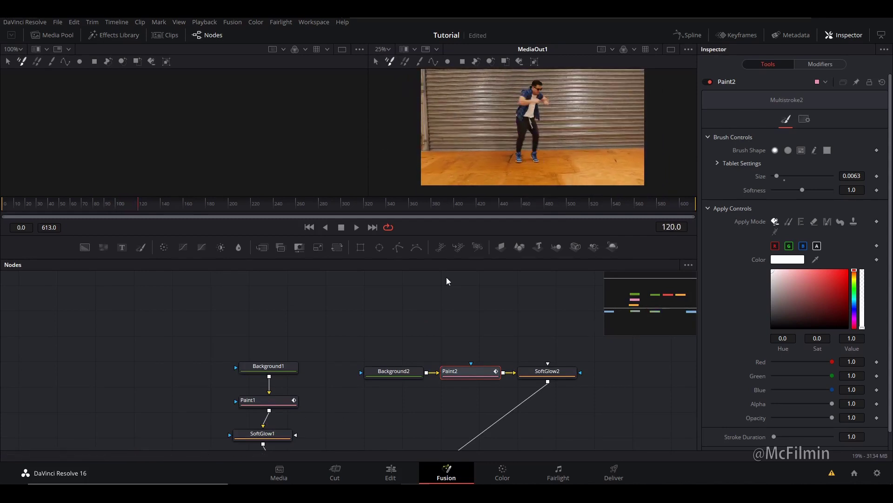
key("Left")
key("Left")
key("Left")
key("Left")
key("Left")
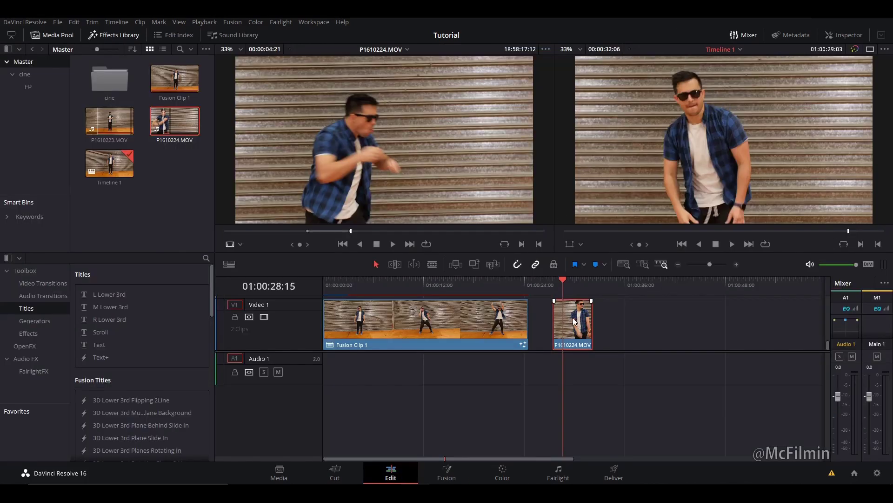
- Convert the P1610224.MOV timeline clip into a Fusion clip and open it in the Fusion page at 01:00:29:00
right_click(572, 321)
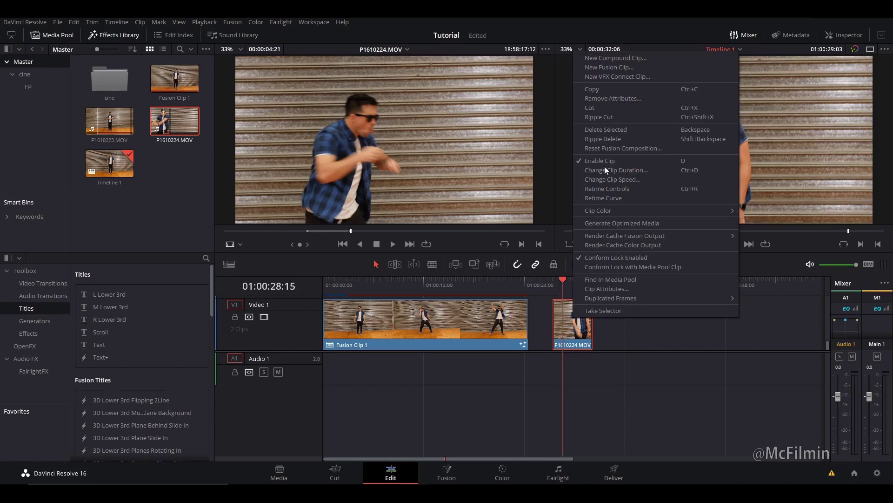
left_click(630, 71)
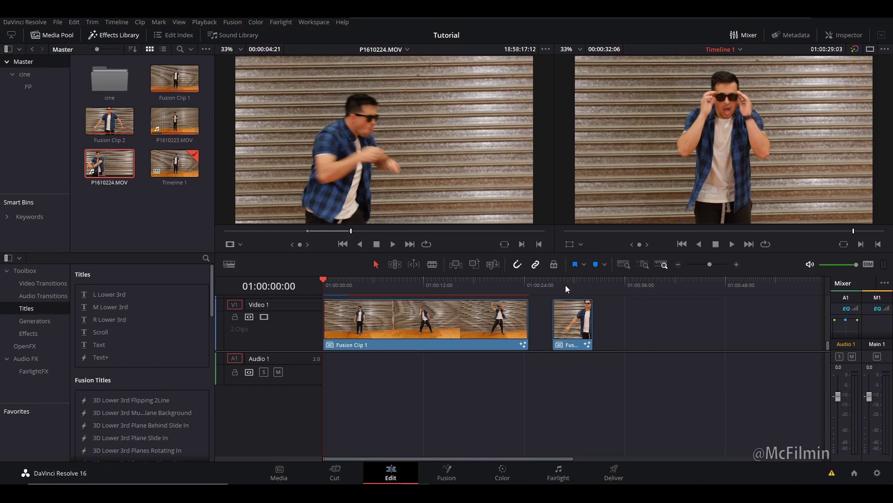
left_click(566, 285)
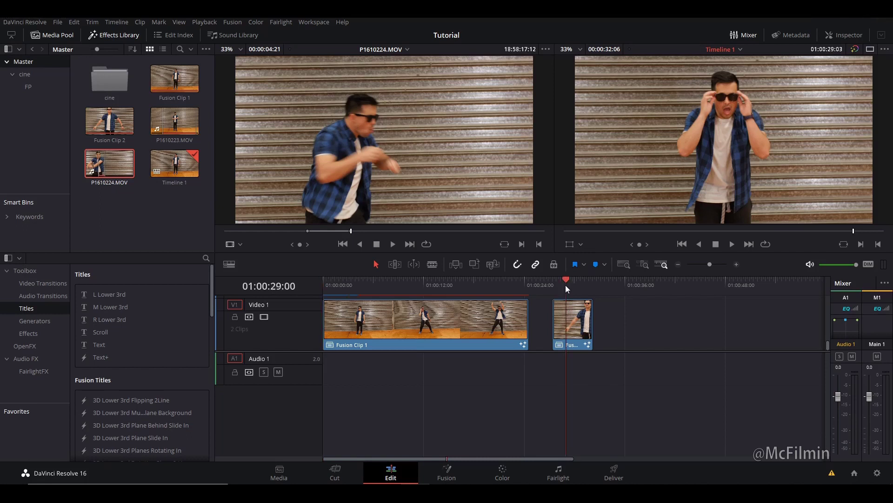
left_click(446, 473)
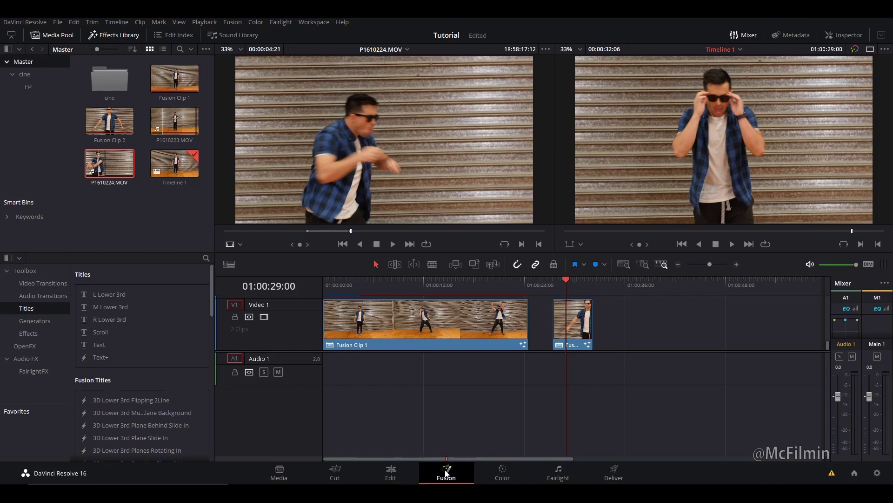
- Add a Planar Tracker node between MediaIn1 and MediaOut1 and space it away from MediaIn1
key("shift+space")
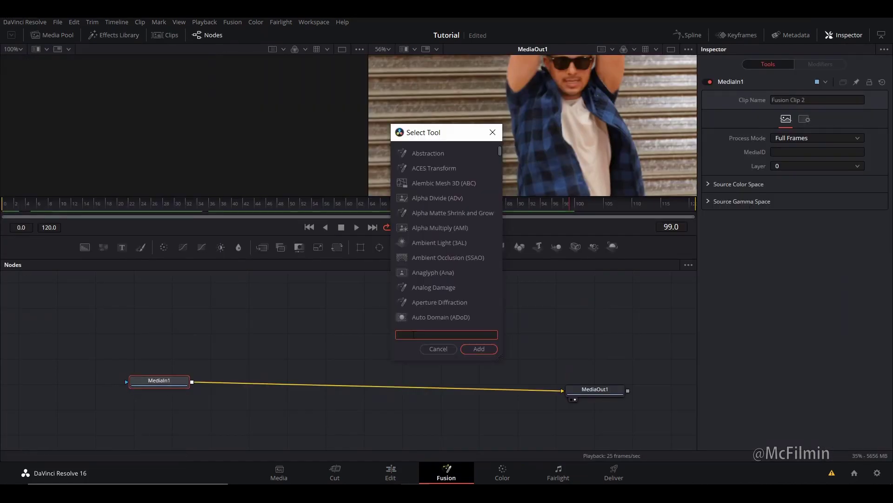
type("planar")
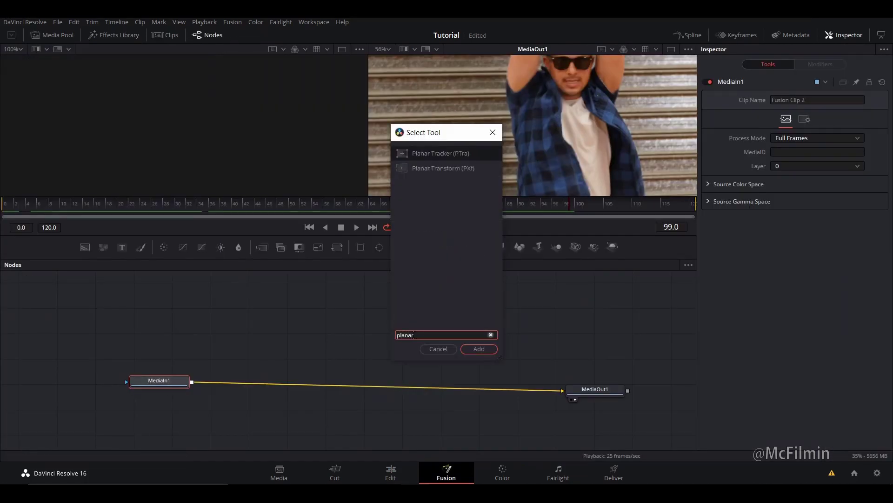
left_click(412, 156)
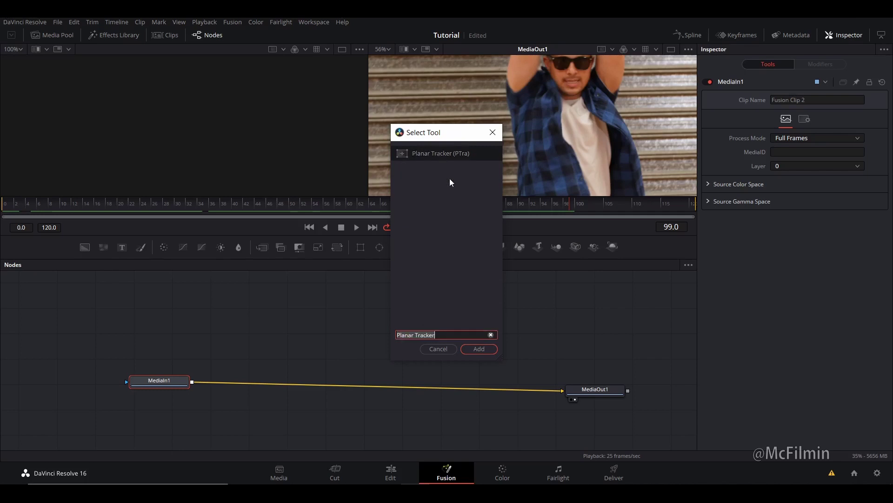
left_click(480, 349)
left_click_drag(273, 381, 372, 382)
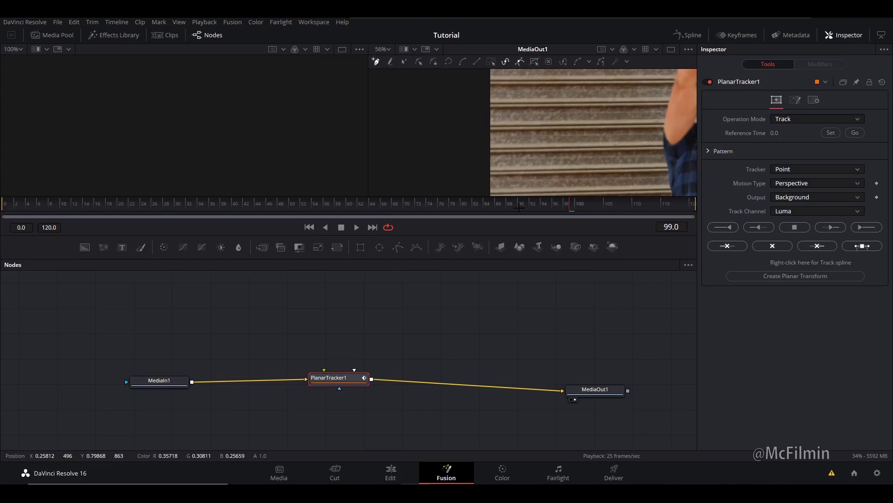
- Set the planar tracker's reference time at frame 0 and its motion type to Translation, Rotation, keeping the Track operation mode
left_click_drag(566, 205, 3, 226)
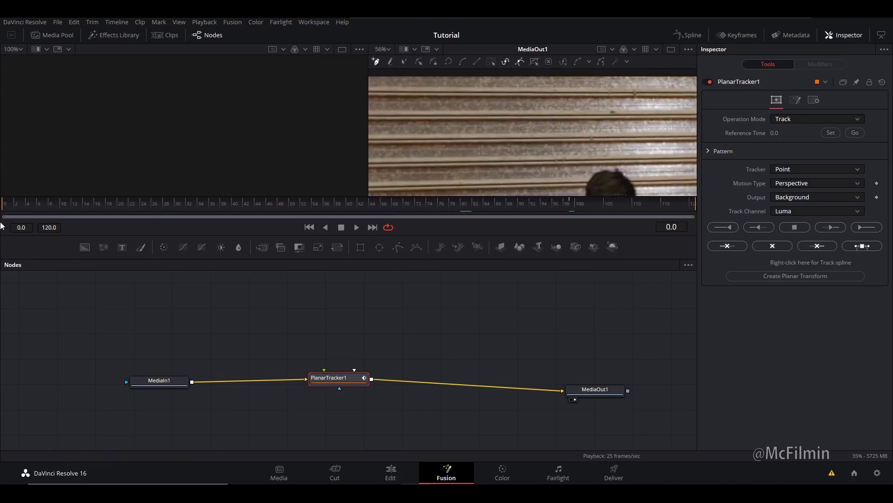
left_click(827, 134)
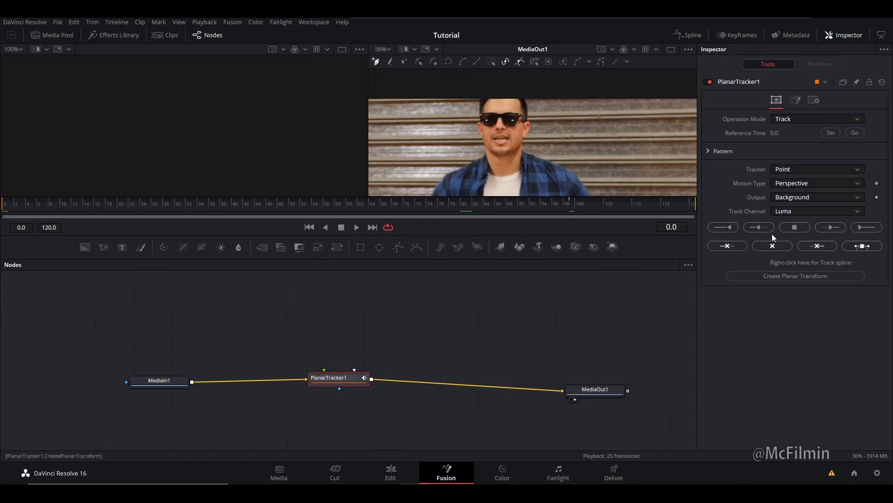
left_click(787, 122)
left_click(787, 122)
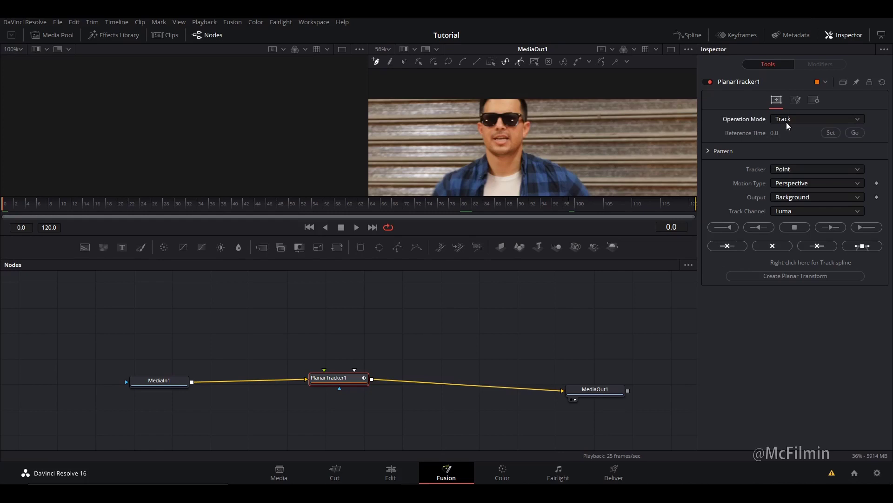
left_click(811, 184)
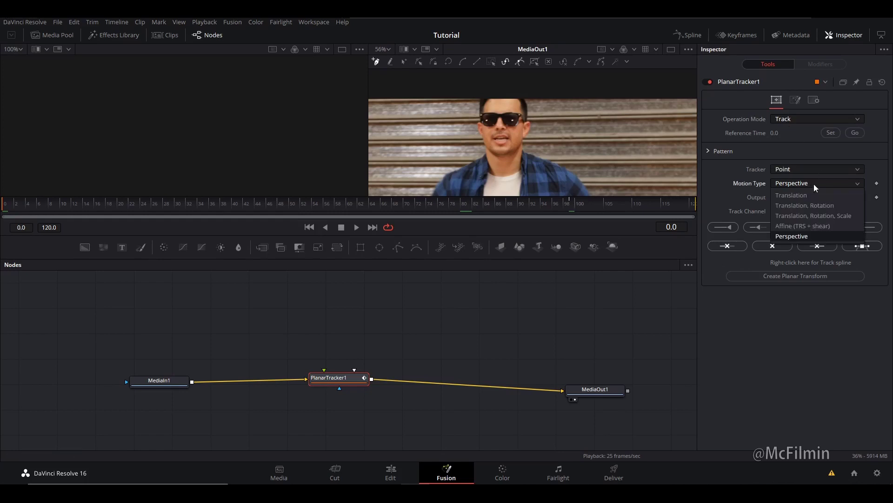
left_click(834, 202)
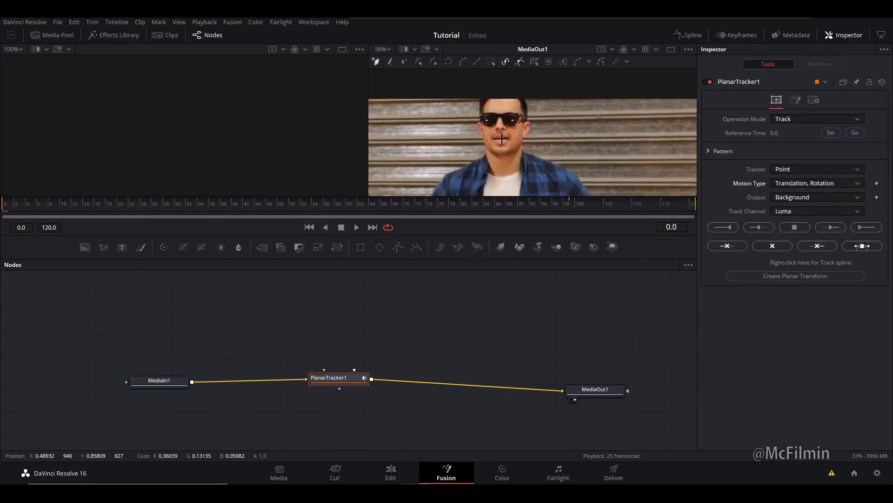
- Outline the man's sunglasses and forehead with a closed tracking shape at frame 0 and track it forward
scroll(493, 139, "up", 2)
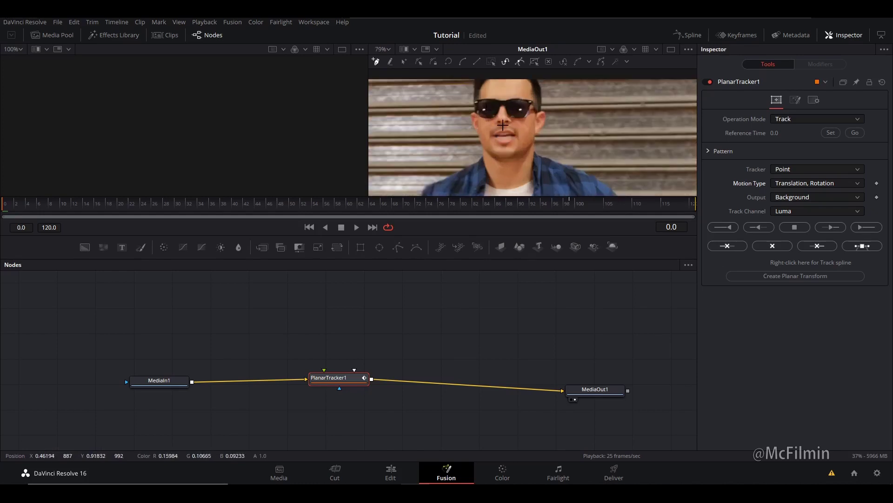
left_click_drag(421, 136, 463, 139)
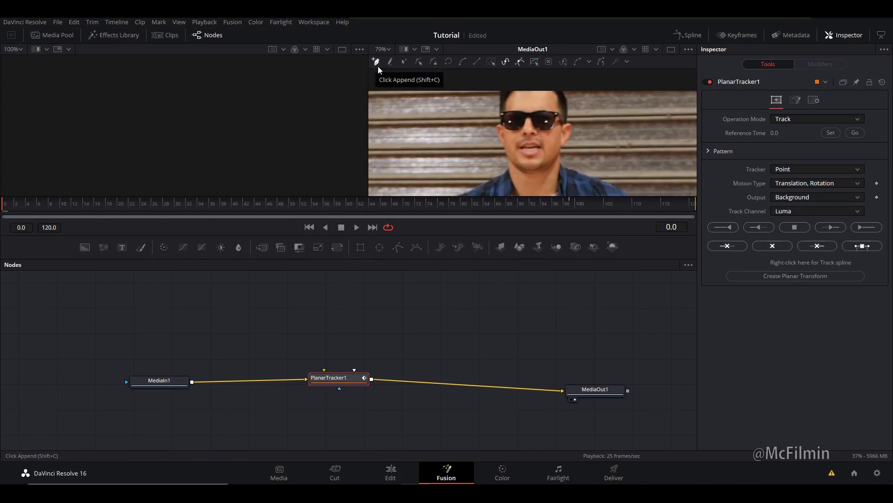
left_click(510, 100)
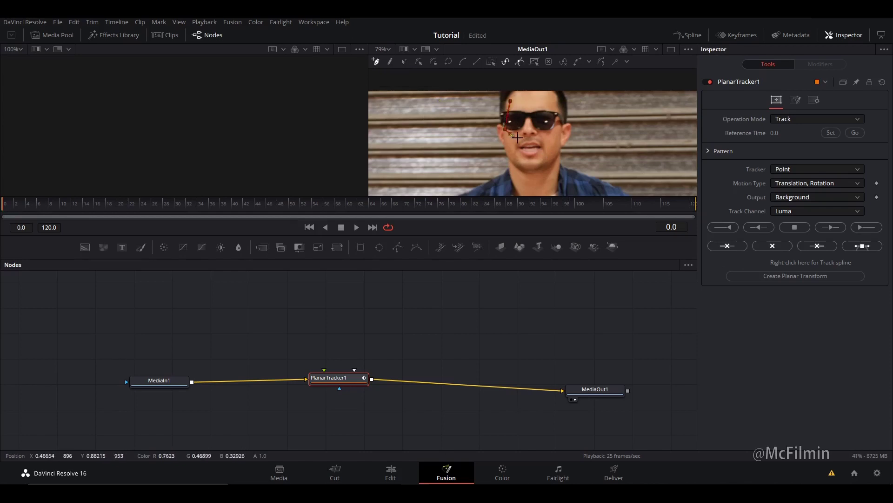
left_click(549, 138)
left_click(553, 123)
left_click(541, 101)
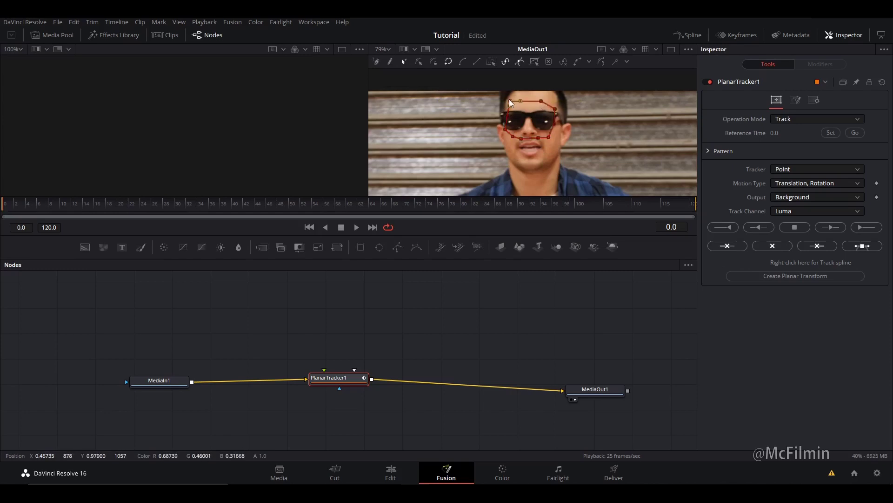
left_click(510, 101)
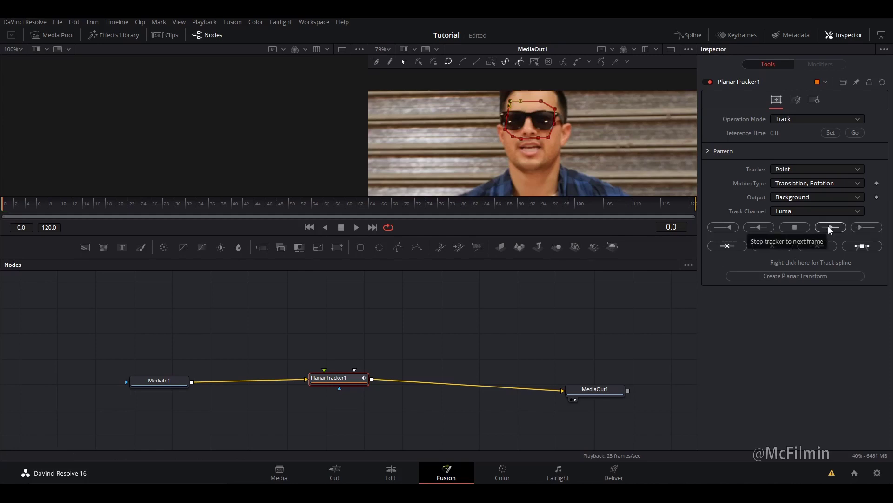
left_click(868, 230)
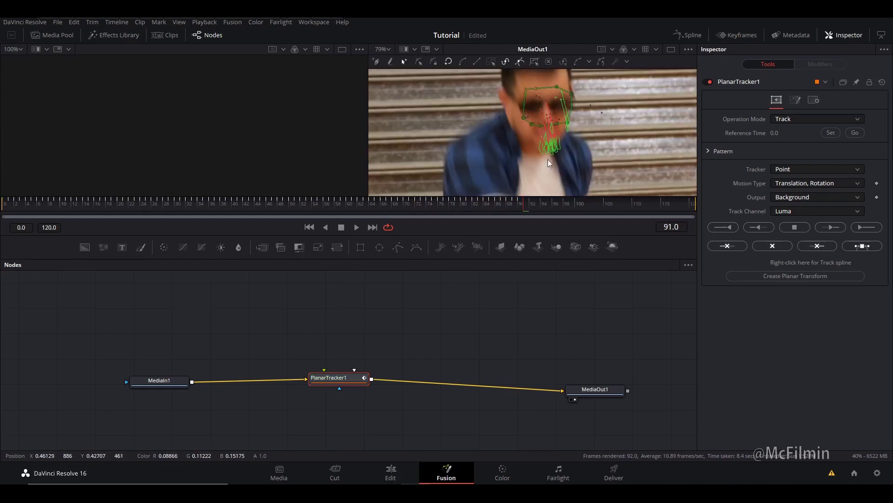
- Return to frame 0, create a Planar Transform from the track, and place its node above MediaOut1
left_click_drag(523, 207, 1, 223)
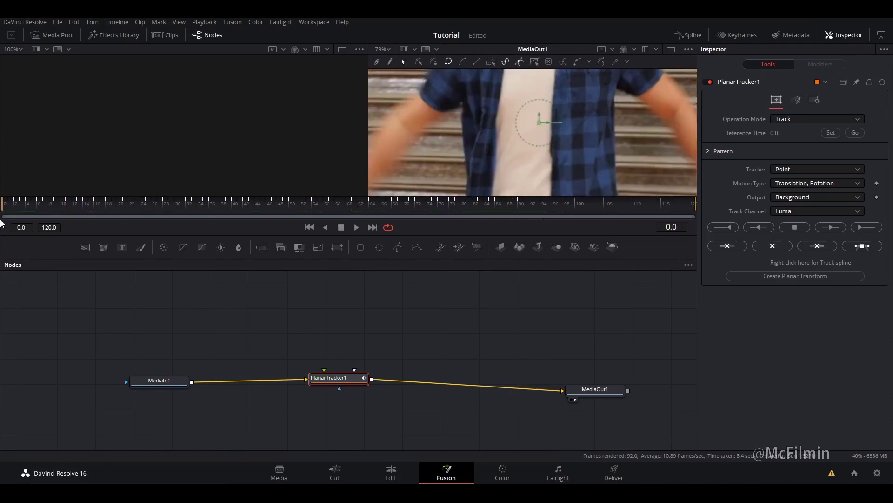
left_click(786, 278)
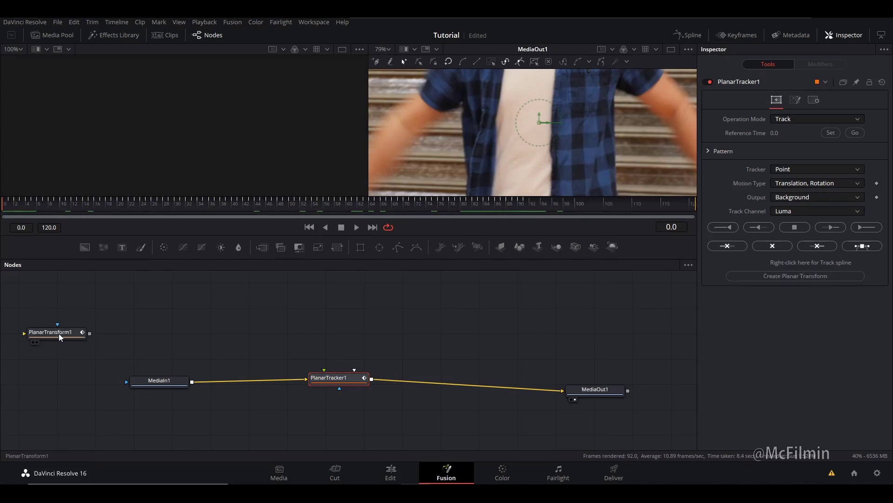
left_click_drag(59, 333, 639, 320)
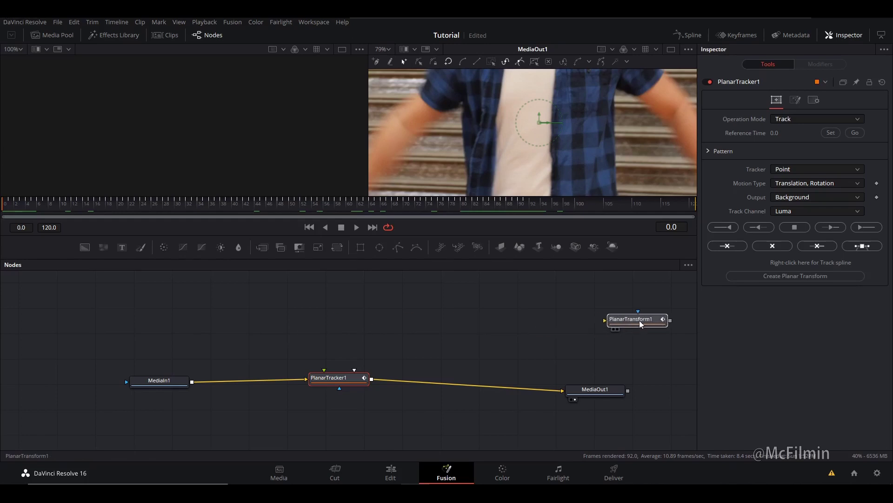
left_click(645, 324)
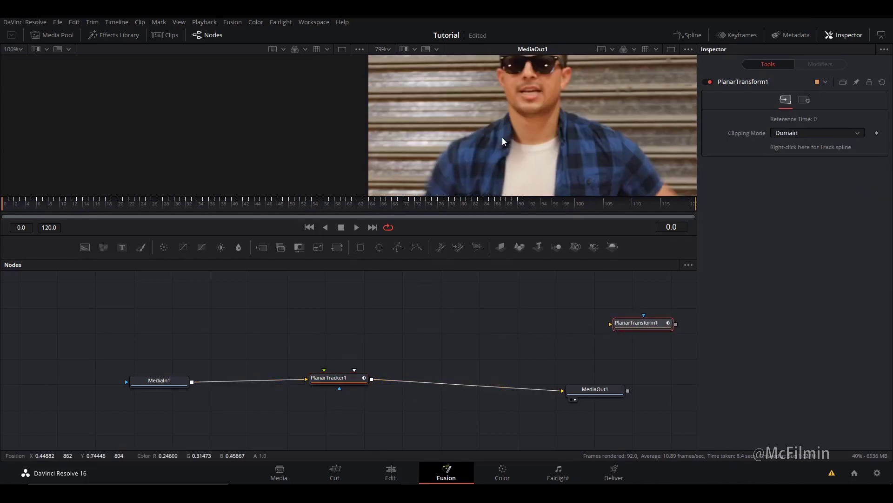
- Delete the PlanarTracker1 node, leaving MediaIn1 connected directly to MediaOut1
left_click(341, 380)
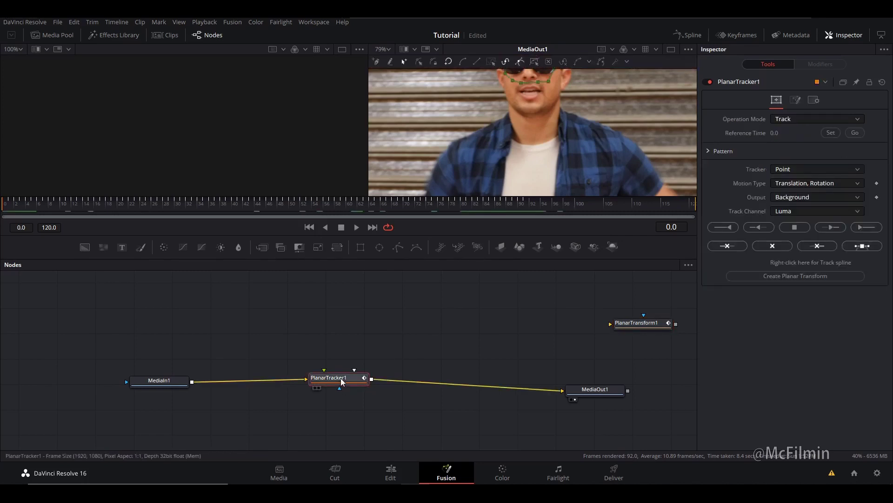
key("Delete")
left_click_drag(174, 383, 174, 388)
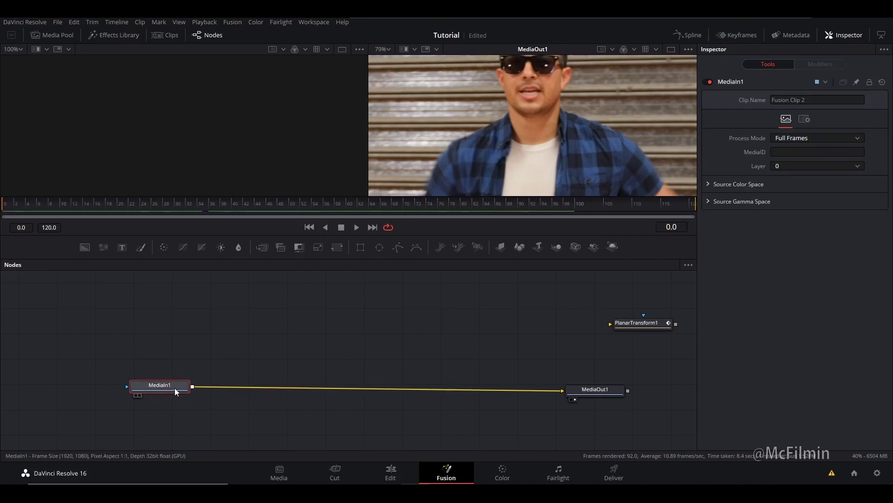
- Add a separate Background node above MediaIn1 and attach a Paint node to its output
left_click(192, 331)
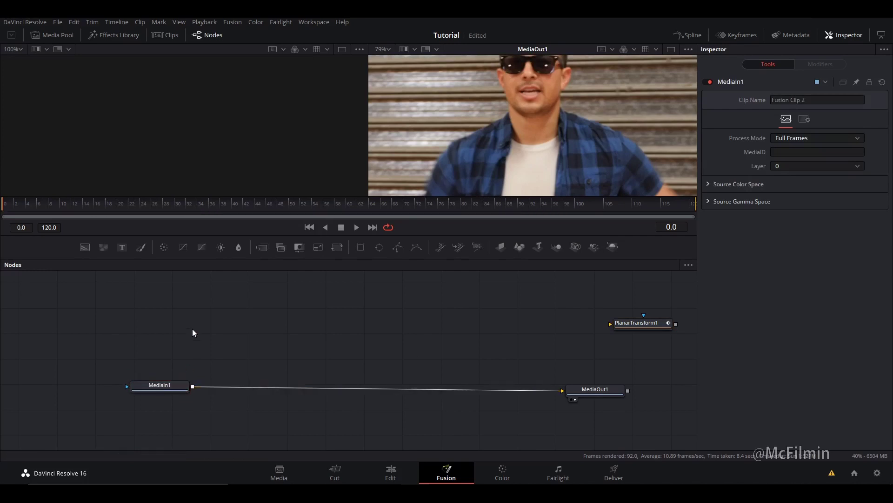
key("shift+space")
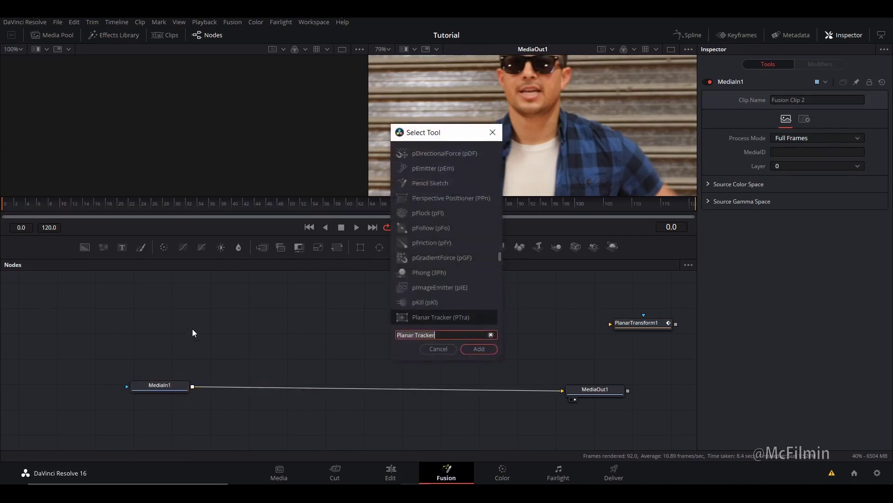
type("Background")
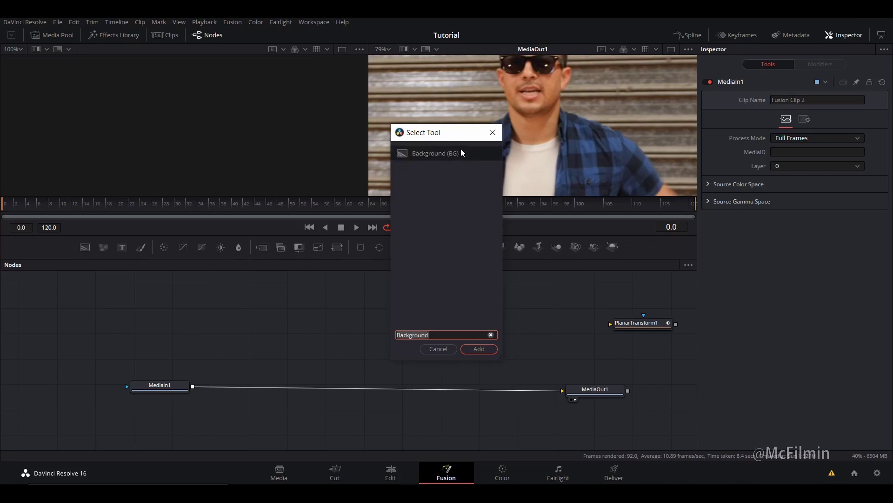
left_click(479, 348)
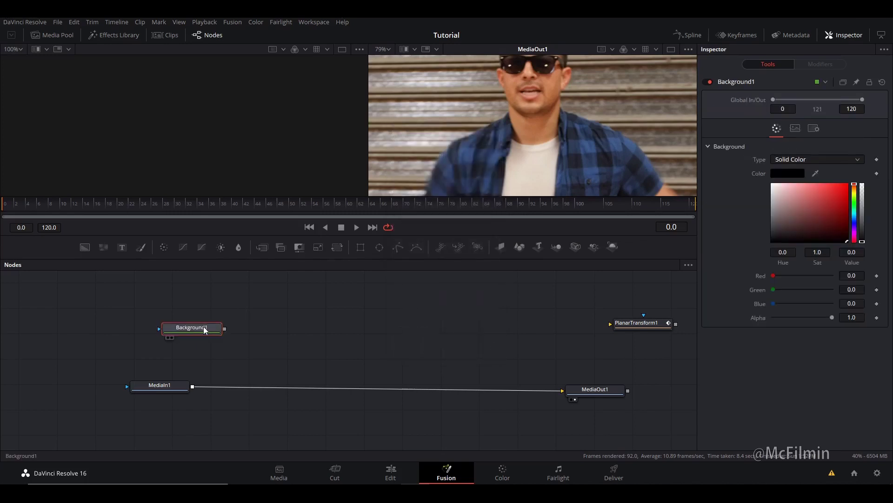
key("shift+space")
type("paint")
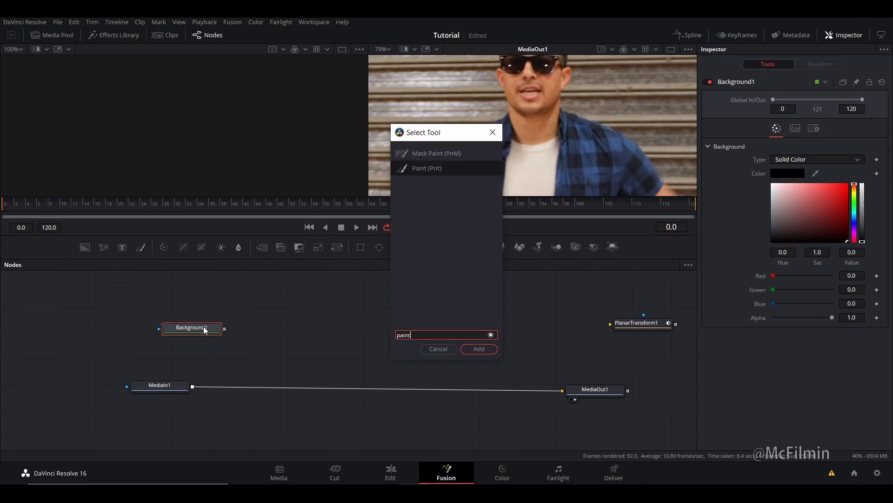
left_click(476, 350)
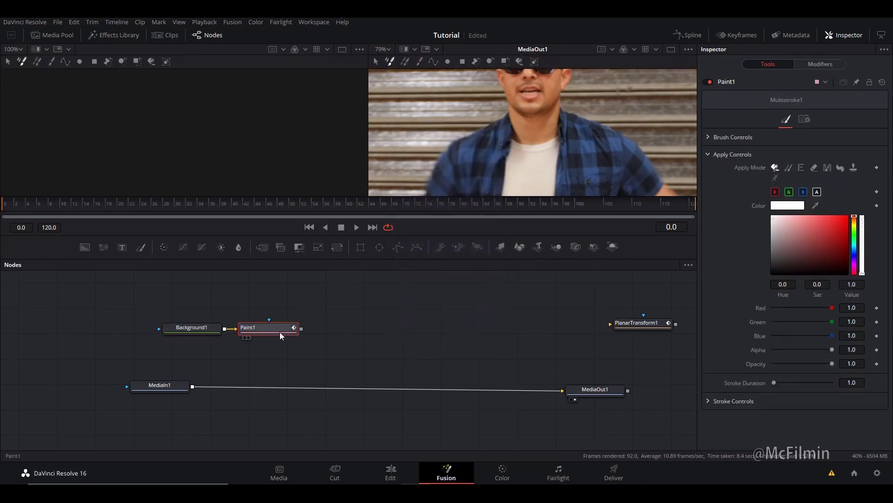
- Add a Soft Glow node after Paint1
key("shift+space")
type("so")
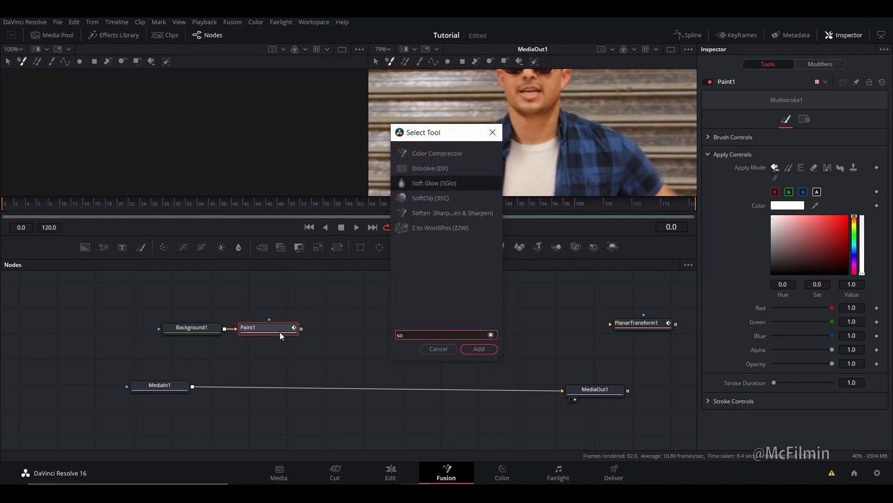
type("ft")
left_click(463, 158)
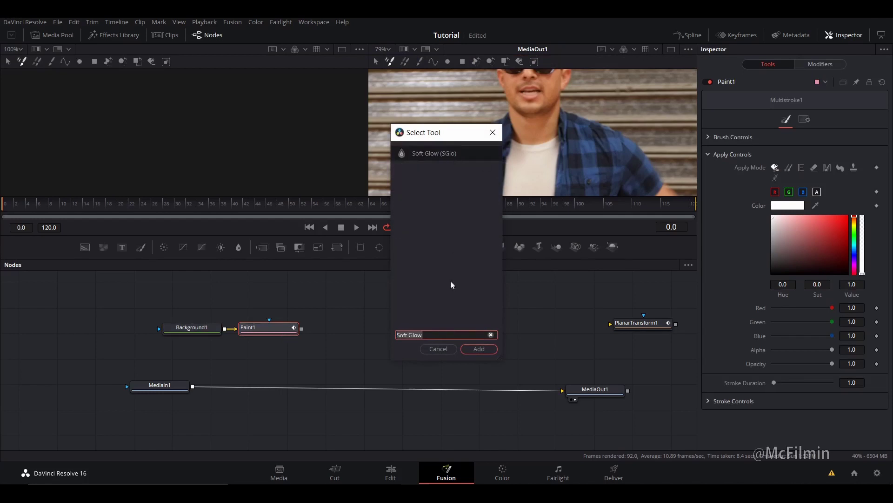
left_click(479, 349)
- Insert a Merge node after MediaIn1 and connect SoftGlow1 to its foreground input
left_click(153, 403)
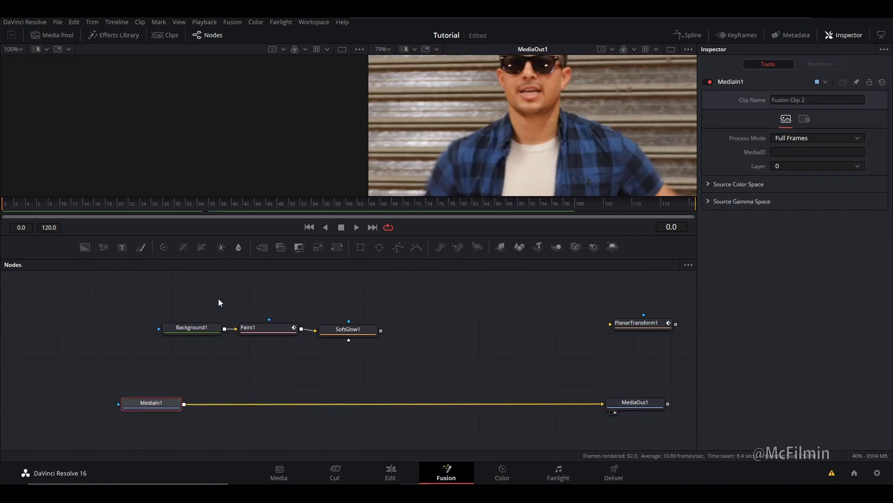
left_click(262, 248)
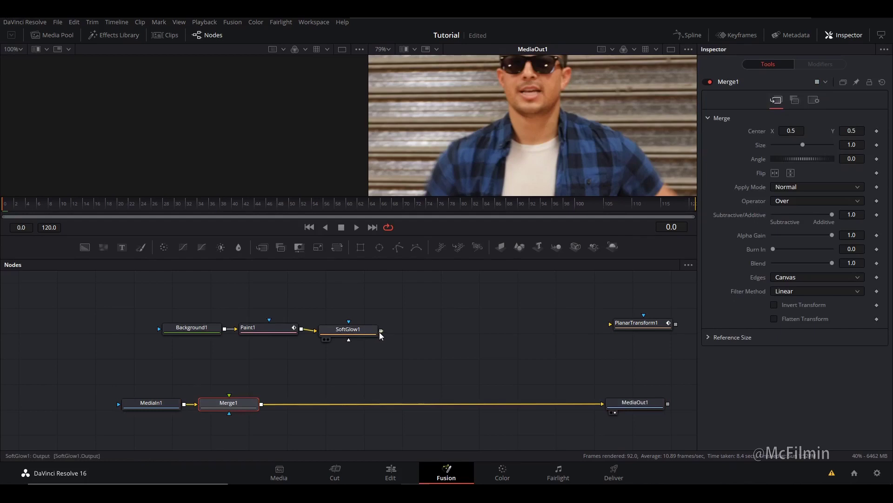
left_click_drag(380, 331, 231, 405)
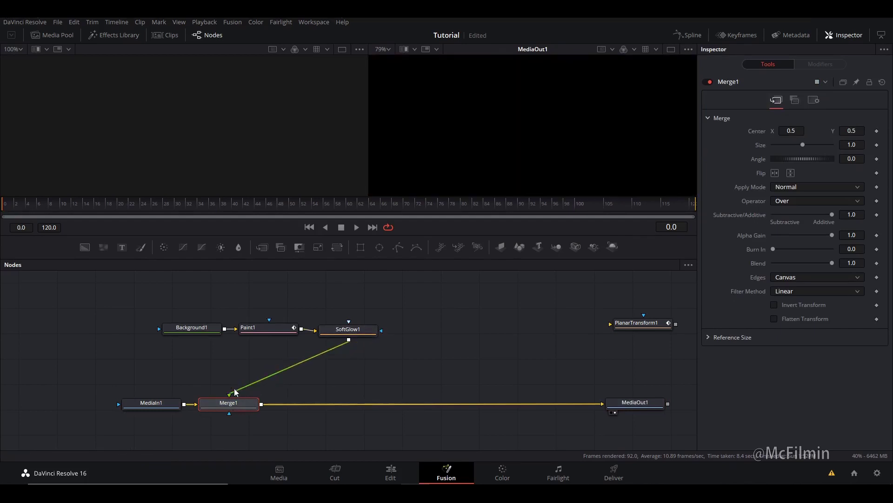
left_click_drag(349, 329, 355, 327)
- Set Background1's alpha to 0.0 and select the Paint1 node
left_click(201, 331)
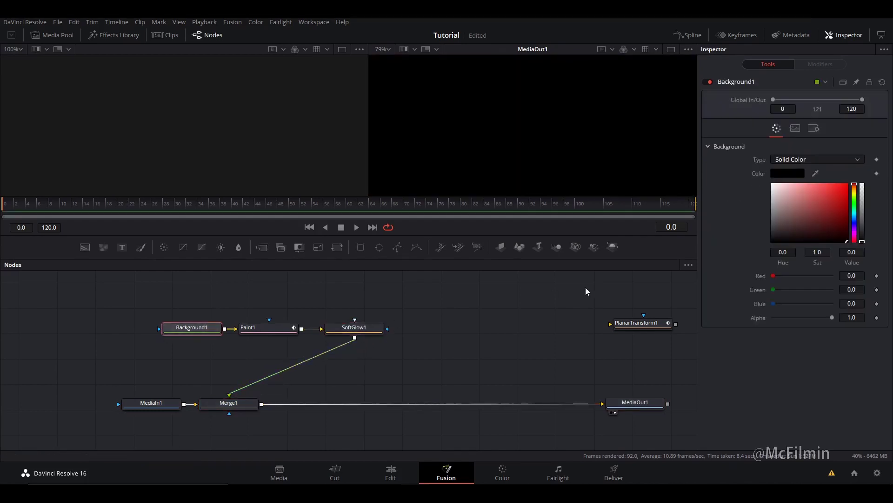
left_click_drag(830, 317, 746, 324)
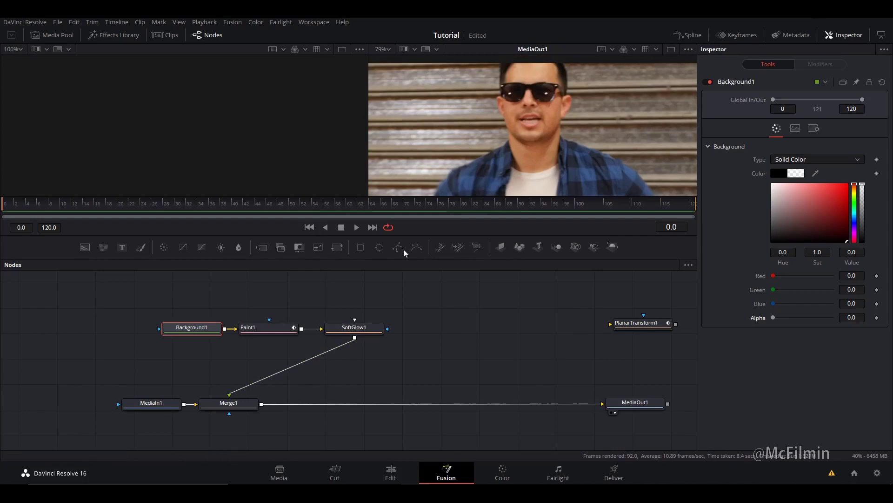
left_click(274, 333)
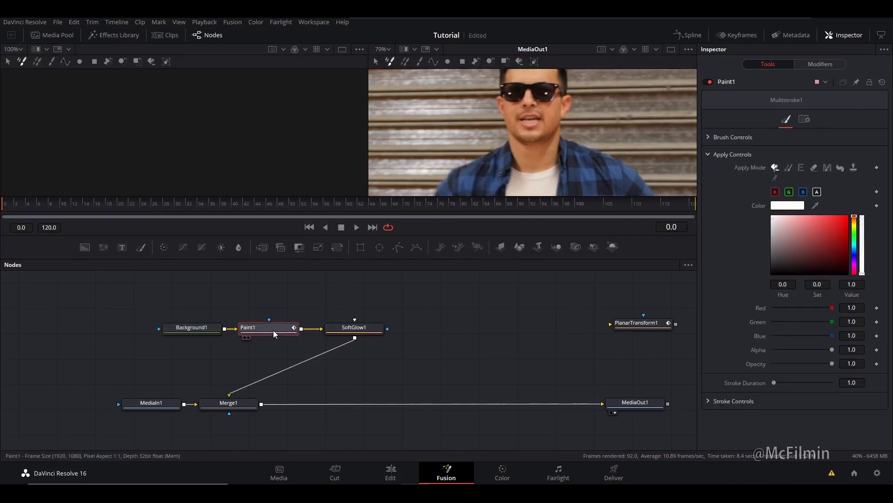
- Set Paint1's brush size to 0.0055 and paint an outline around the man's sunglasses with the Stroke tool at frame 0
left_click(709, 137)
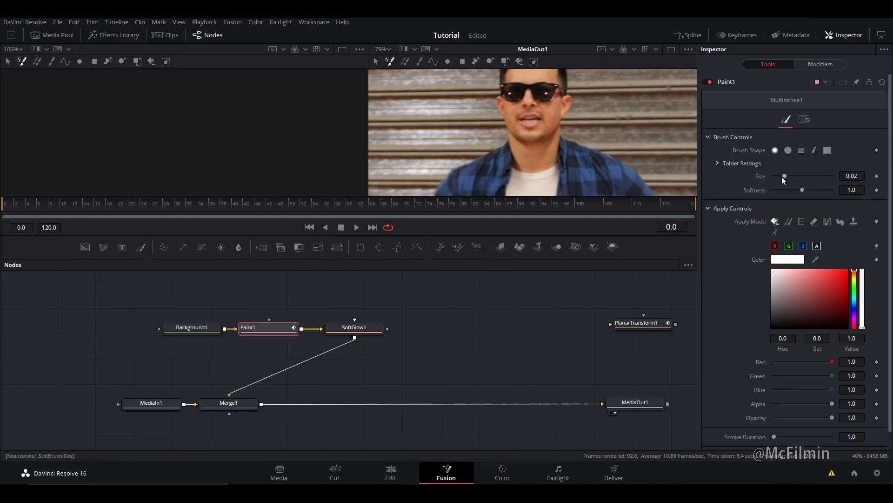
left_click_drag(786, 179, 778, 180)
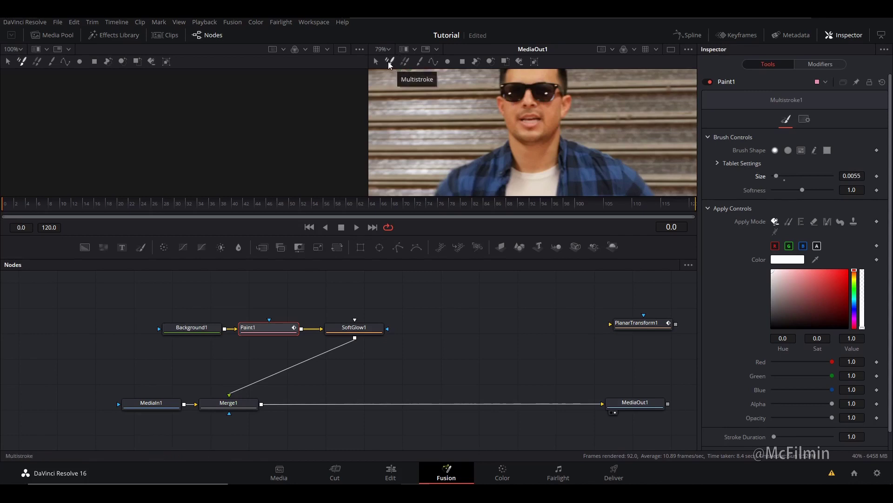
left_click(420, 63)
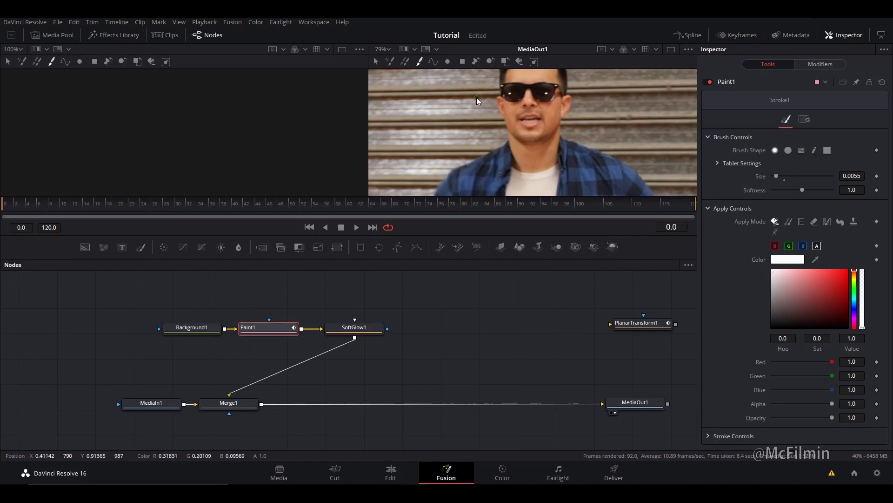
scroll(506, 100, "up", 1)
mouse_move(509, 113)
left_mouse_down()
mouse_move(501, 125)
mouse_move(520, 128)
mouse_move(530, 113)
mouse_move(516, 109)
mouse_move(544, 108)
mouse_move(555, 129)
mouse_move(502, 126)
left_mouse_up()
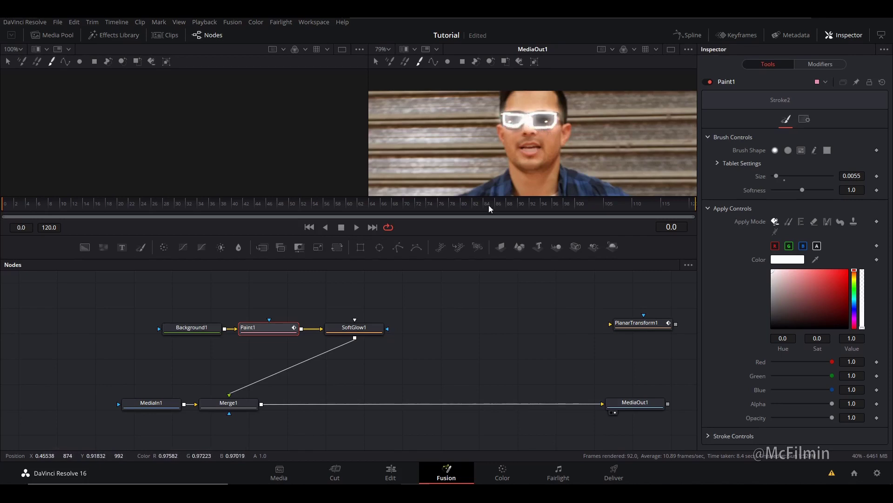
- Turn off the green and blue channels of SoftGlow1 for a red glow, and play the clip briefly to check it
left_click(372, 328)
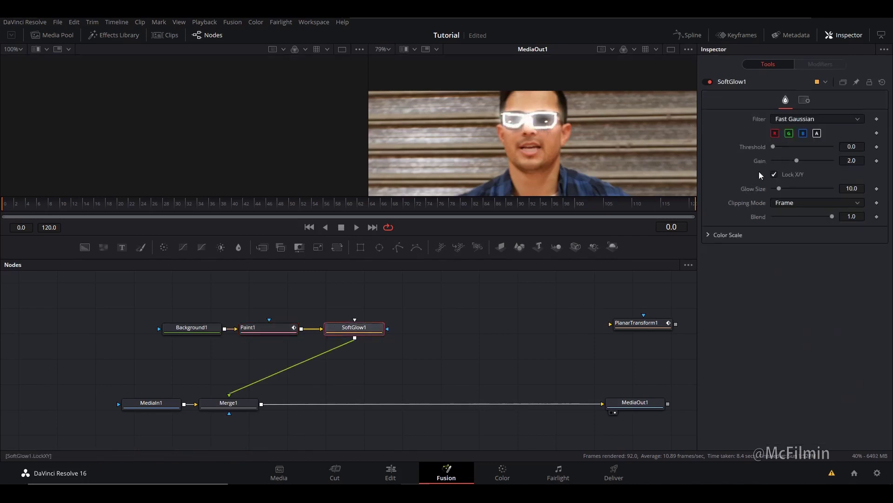
left_click(789, 136)
left_click(803, 133)
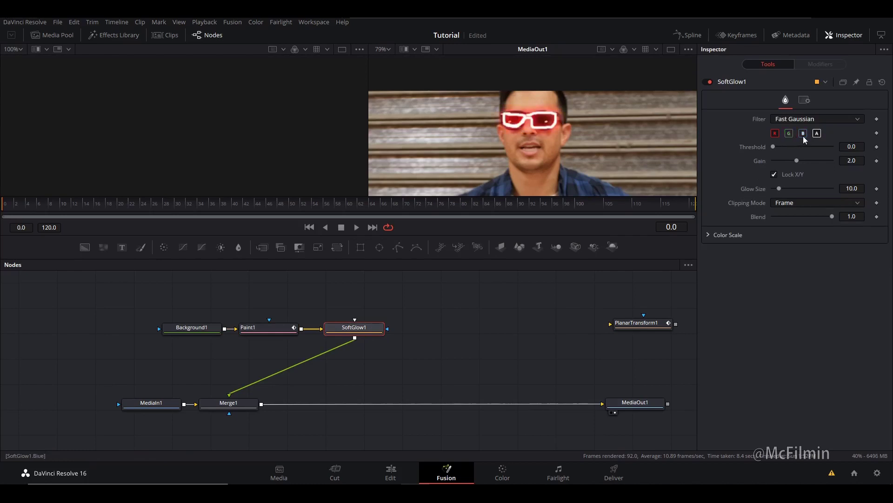
key("space")
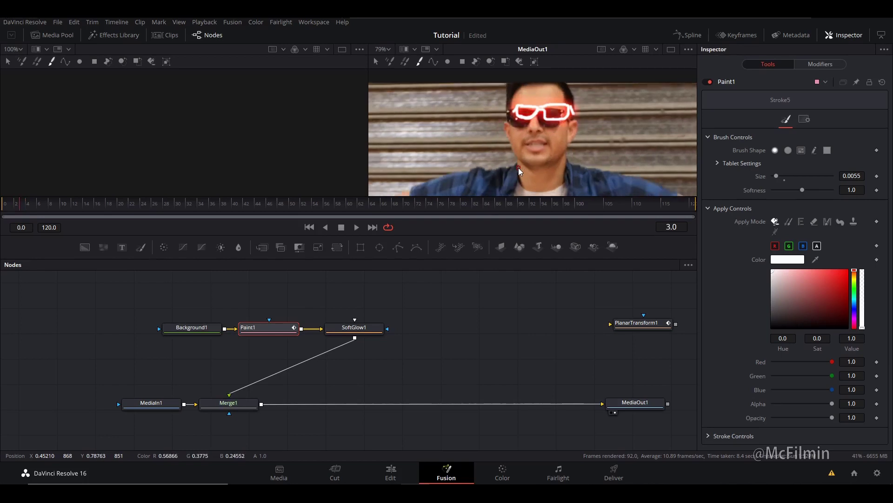
key("space")
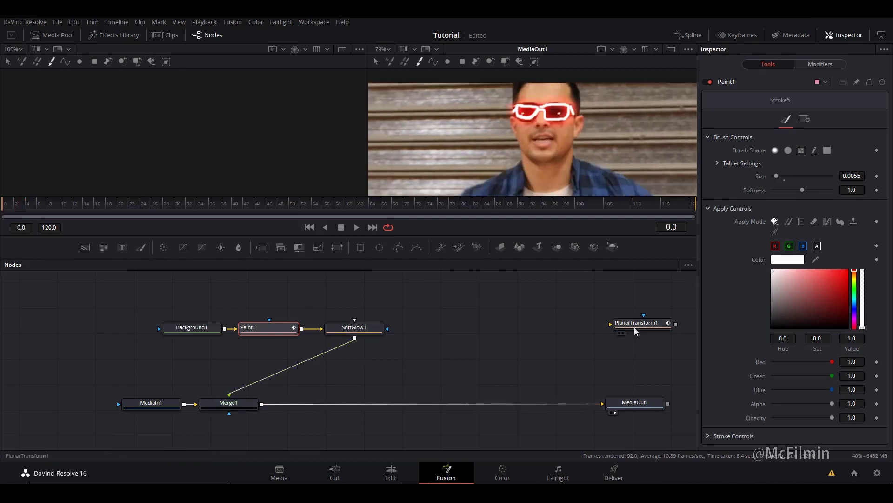
- Insert the PlanarTransform1 node between SoftGlow1 and Merge1, and play back the tracked sunglasses outline
left_click_drag(625, 331, 293, 371)
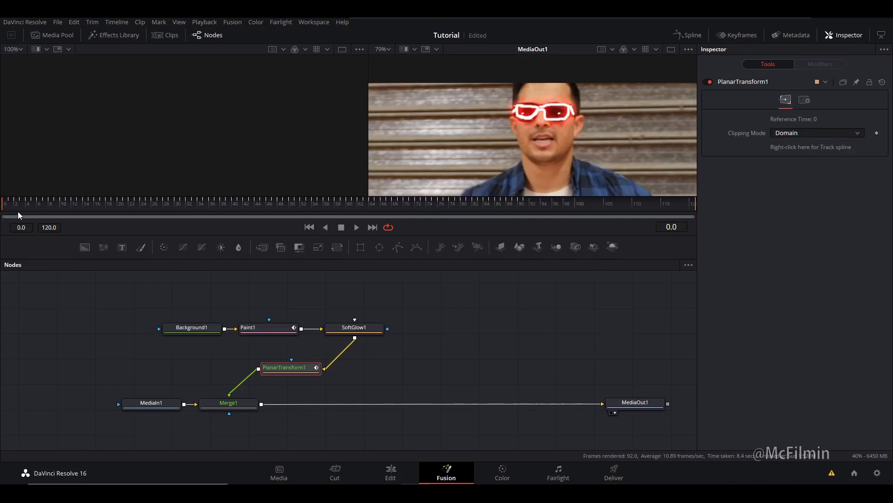
key("space")
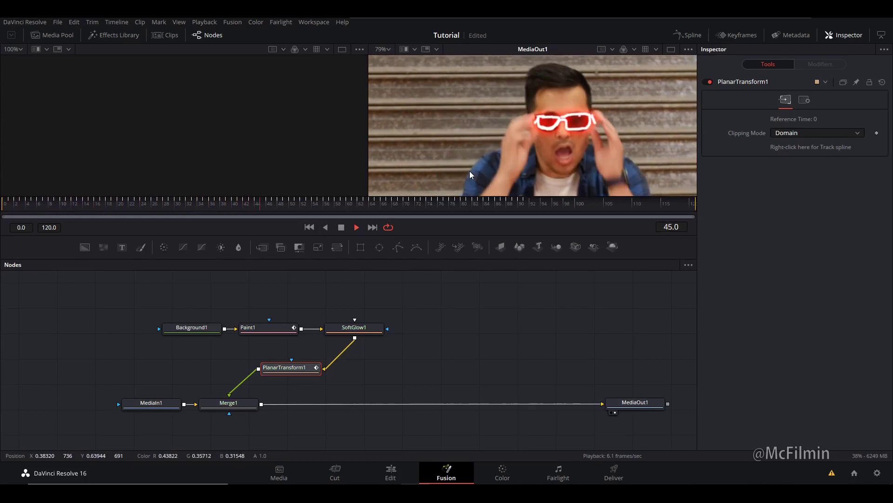
key("space")
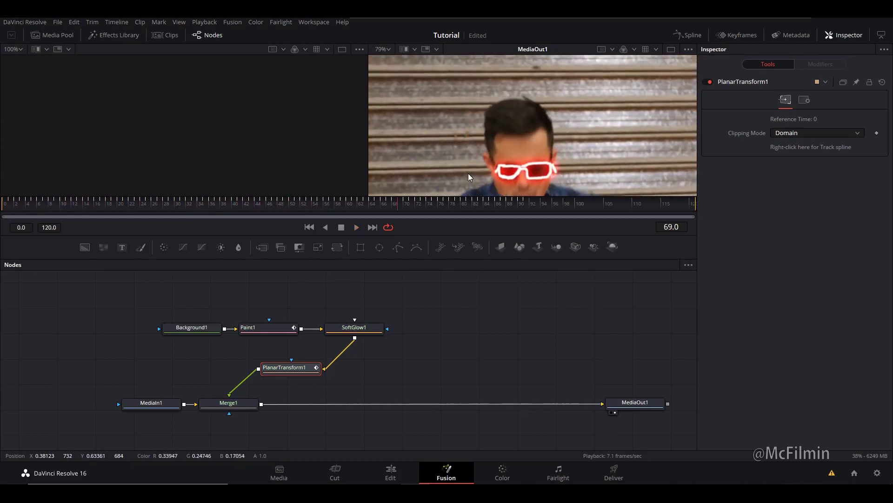
- Trim the Paint1 segment in the keyframes timeline to end just before frame 91, and scrub past its end
left_click_drag(395, 206, 524, 212)
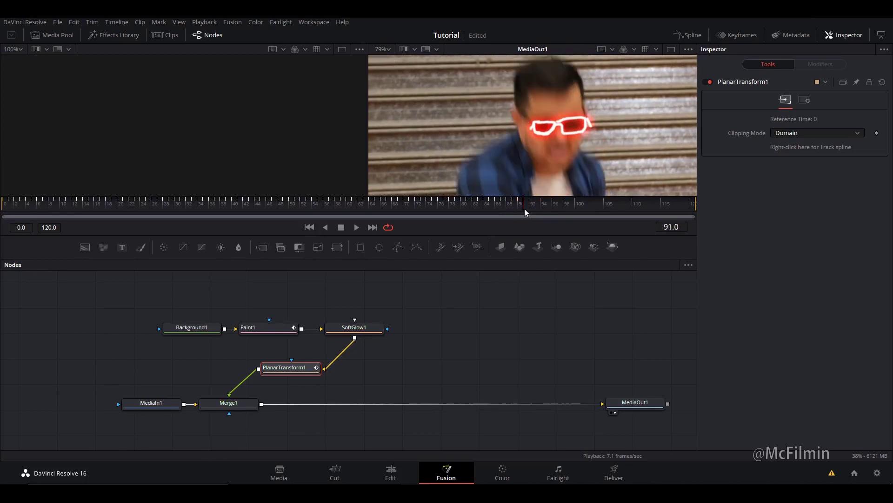
left_click(736, 37)
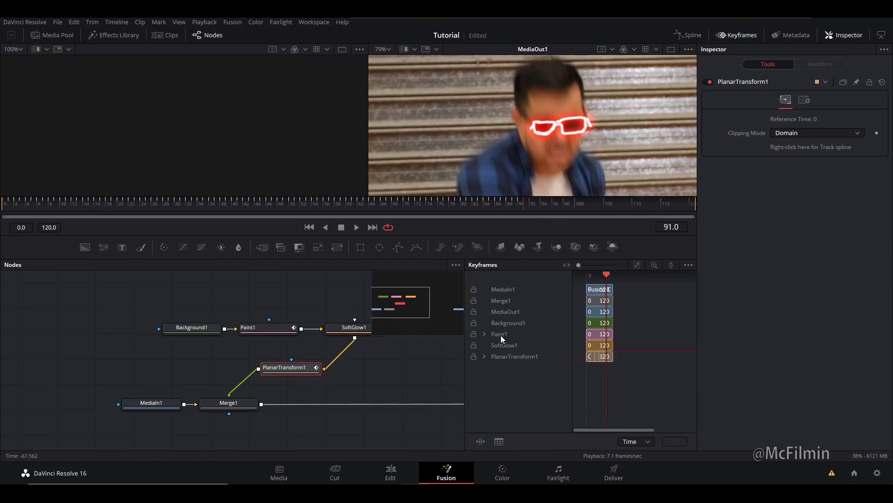
left_click(487, 334)
scroll(605, 345, "up", 5)
left_click_drag(648, 347, 572, 350)
mouse_move(663, 344)
left_mouse_down()
mouse_move(642, 348)
mouse_move(666, 335)
mouse_move(567, 337)
mouse_move(599, 341)
left_mouse_up()
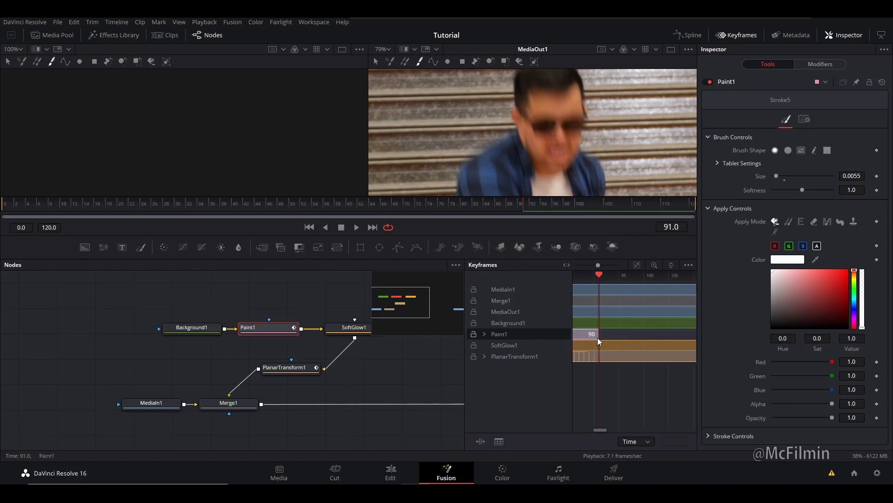
mouse_move(599, 278)
left_mouse_down()
mouse_move(616, 280)
mouse_move(589, 285)
mouse_move(610, 284)
left_mouse_up()
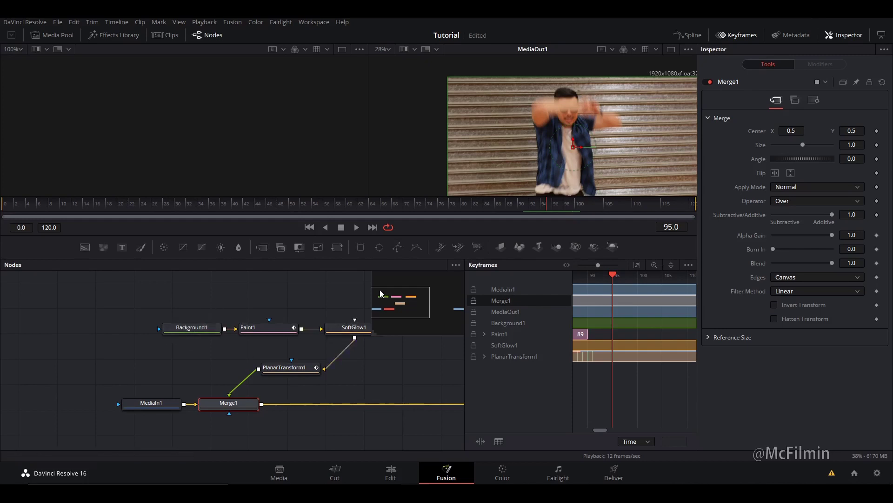
- Switch to the Edit page and open the cine bin in the media pool
left_click(391, 472)
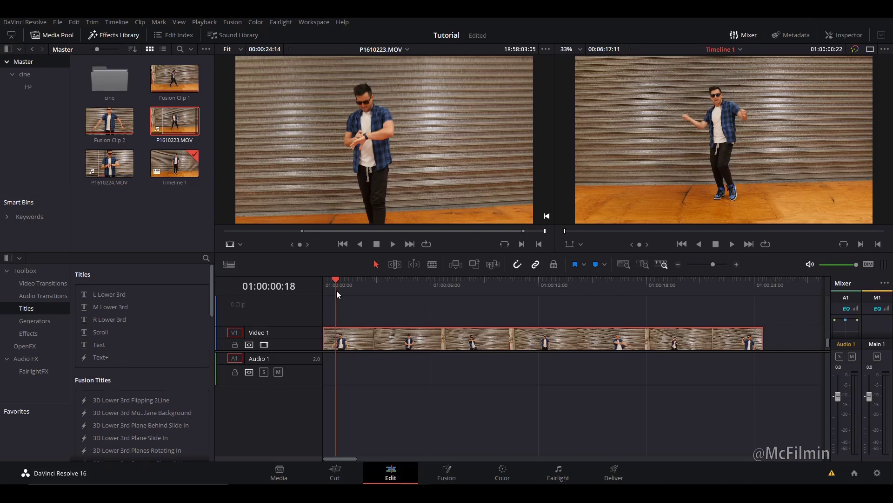
left_click(153, 219)
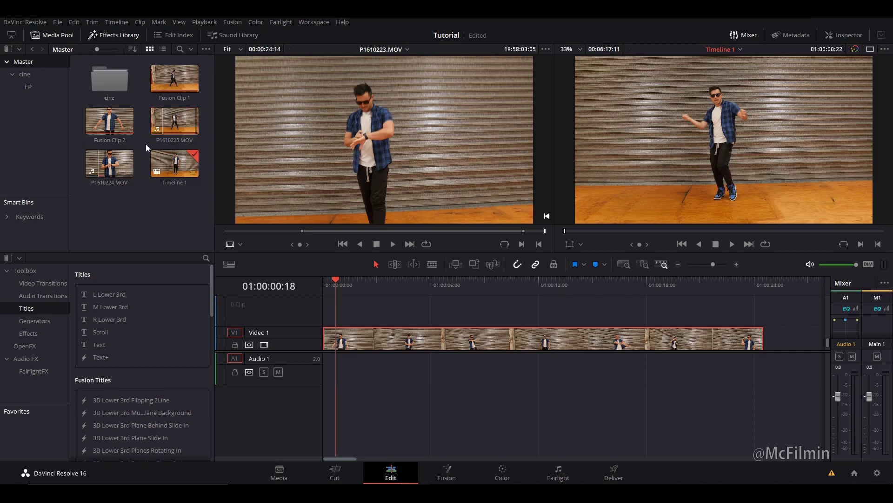
double_click(110, 82)
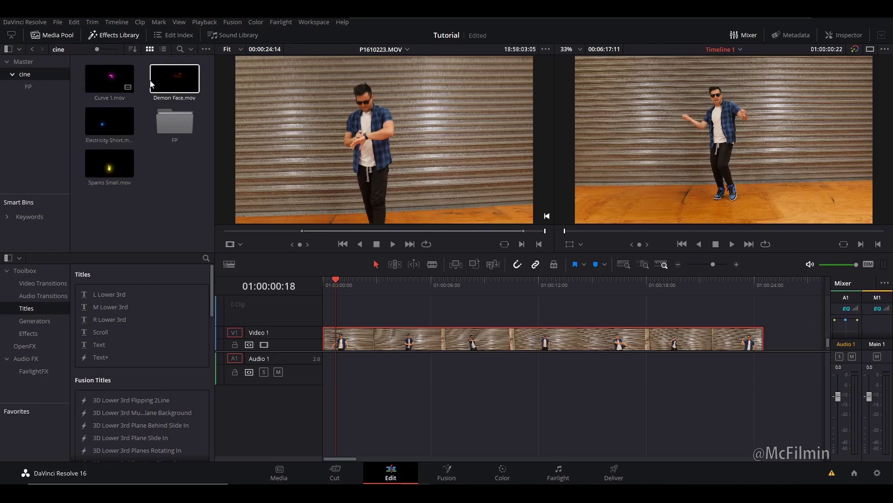
- Preview the effect clips Curve 1, Demon Face, Electricity Short and Sparks Small in the source viewer
double_click(100, 80)
left_click_drag(274, 230, 544, 228)
double_click(165, 86)
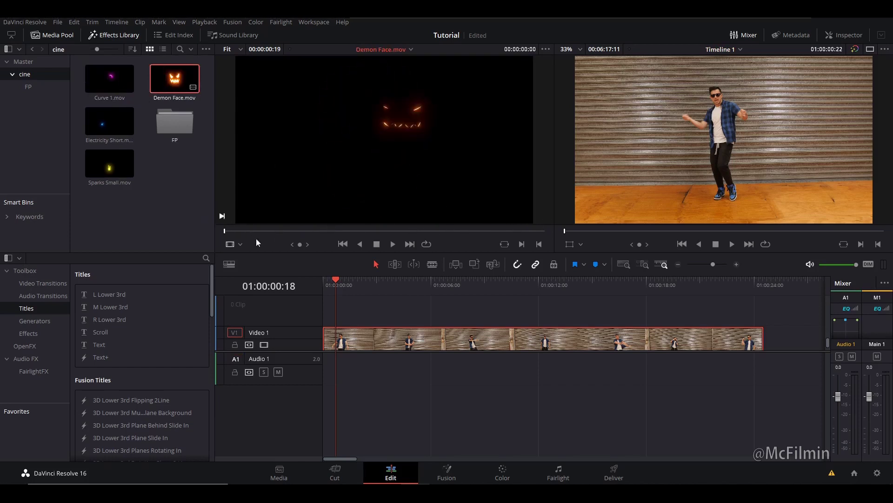
left_click_drag(252, 231, 527, 227)
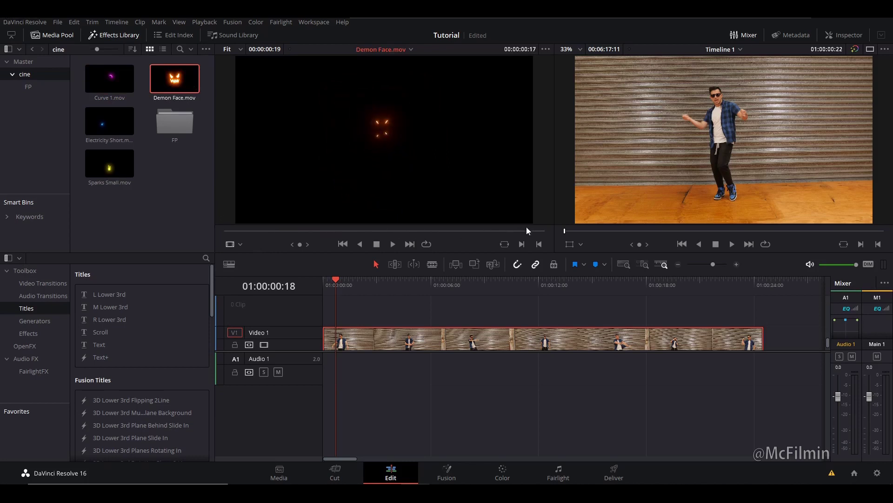
double_click(102, 130)
left_click_drag(249, 229, 456, 227)
double_click(112, 175)
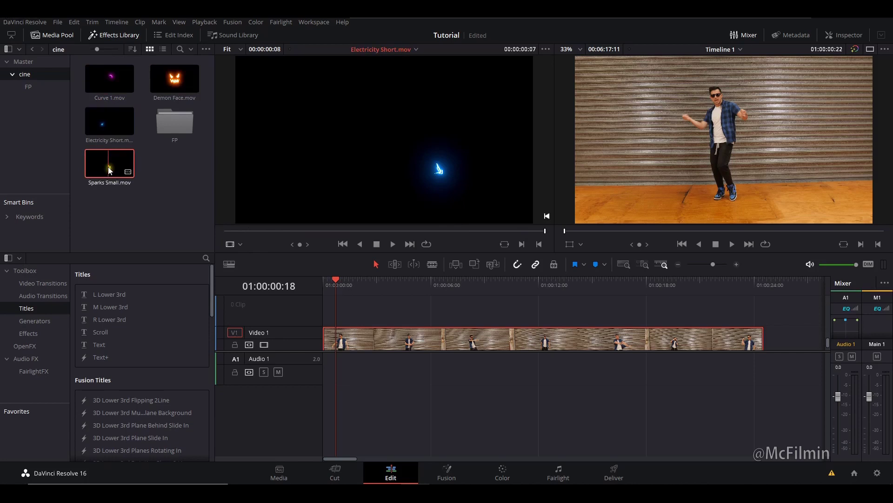
left_click_drag(240, 233, 544, 232)
key("Home")
left_click(180, 186)
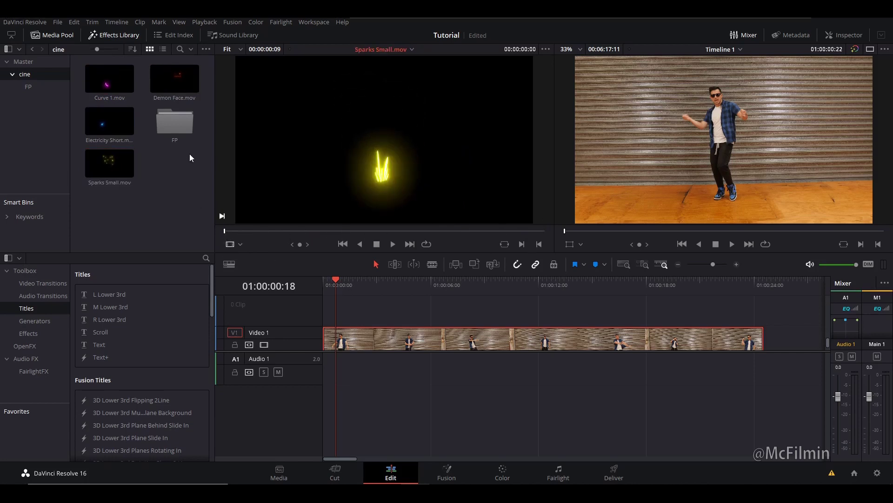
- Browse the effect clips in the FP bin and return to the cine bin
double_click(176, 127)
scroll(205, 105, "down", 10)
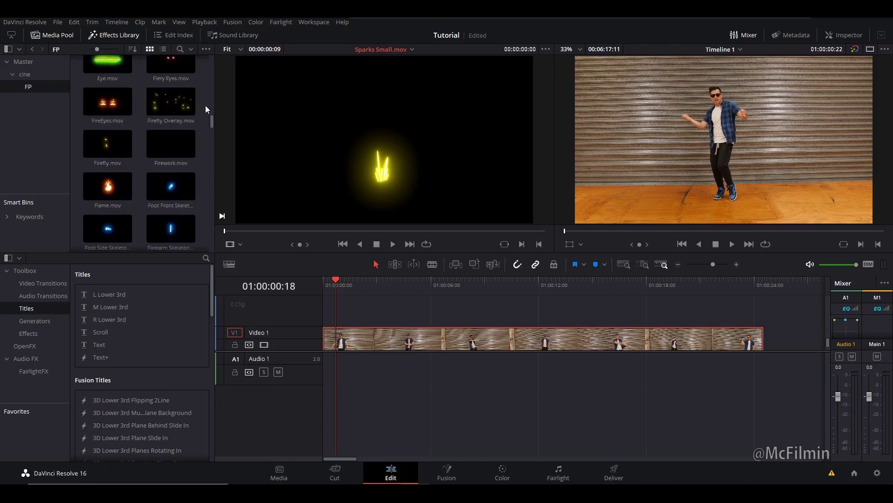
scroll(203, 138, "down", 15)
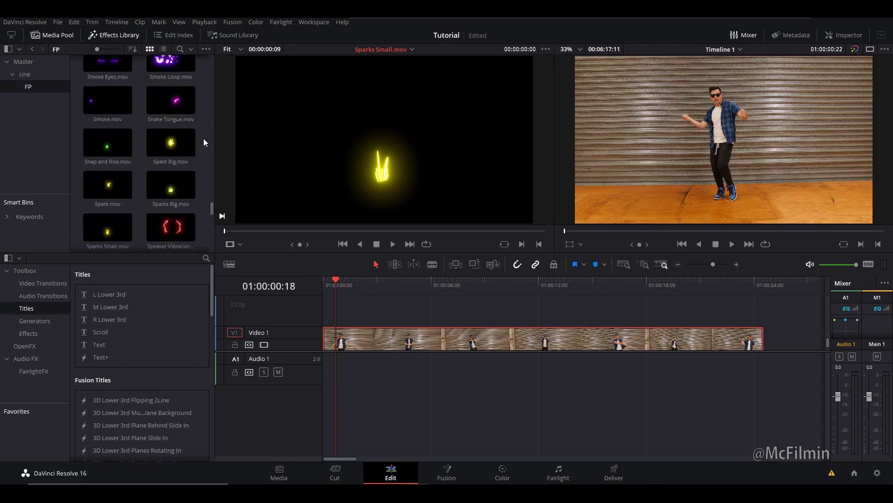
scroll(203, 142, "up", 10)
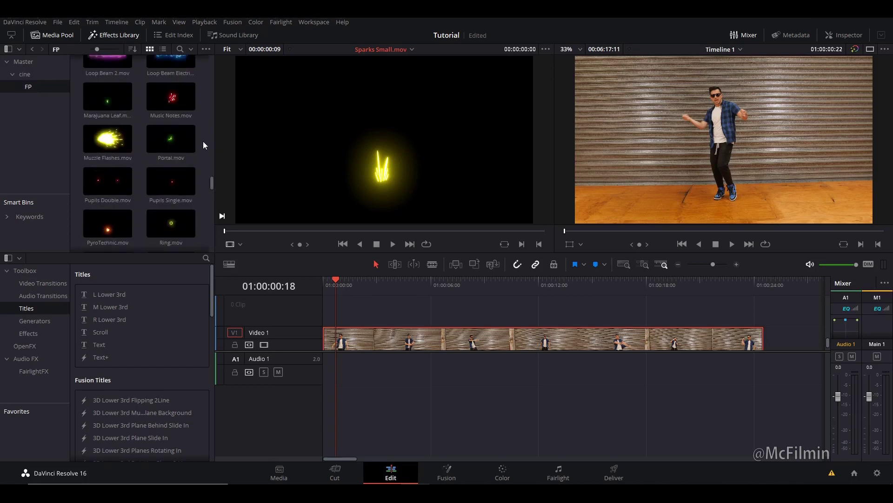
scroll(203, 141, "up", 10)
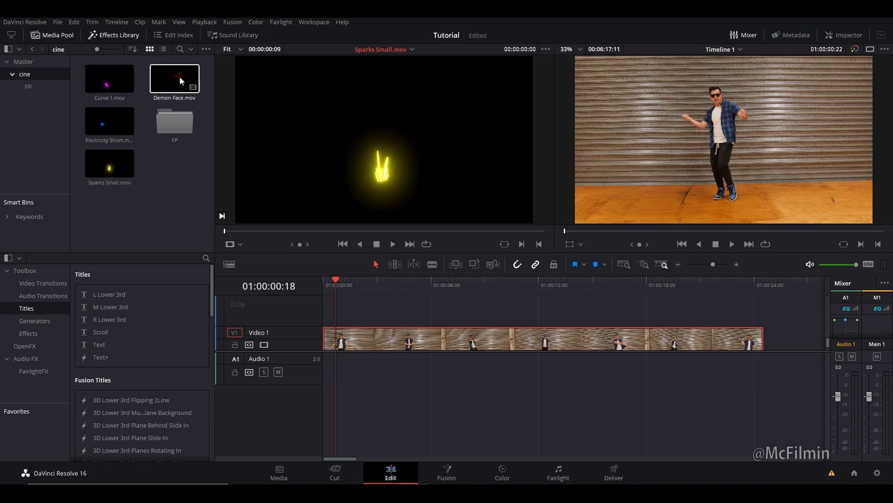
- Place Electricity Short.mov above the Video 1 footage at 01:00:09:20 and set its composite mode to Screen
left_click_drag(106, 132, 502, 319)
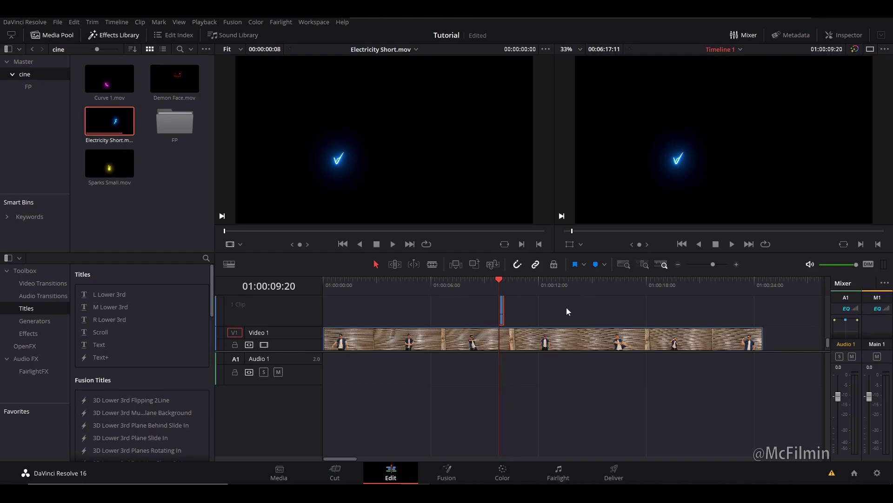
left_click(502, 310)
left_click(847, 36)
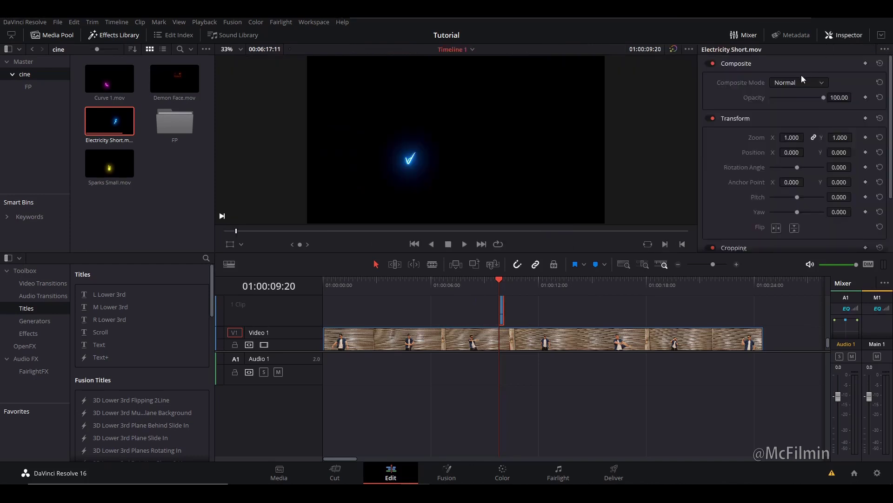
left_click(792, 83)
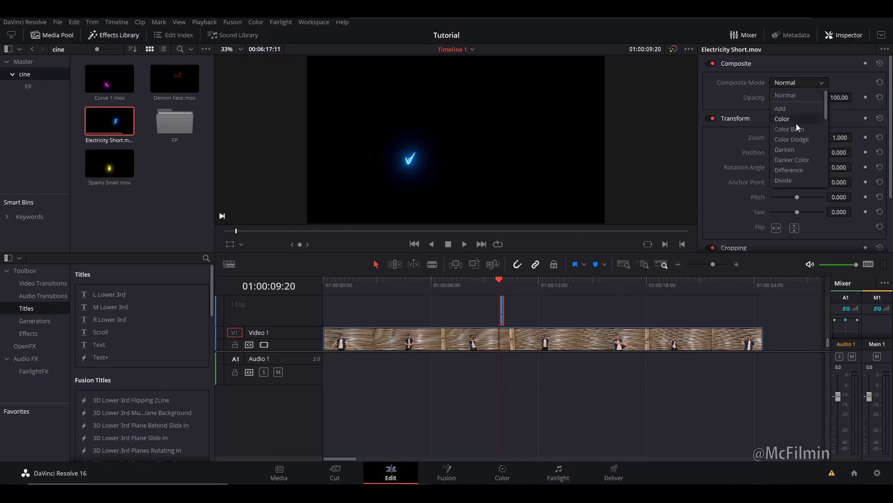
scroll(798, 133, "down", 2)
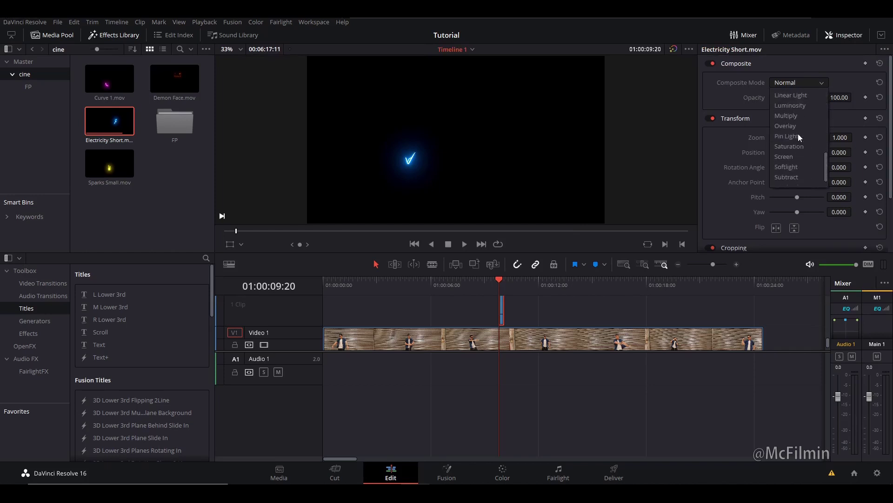
left_click(789, 159)
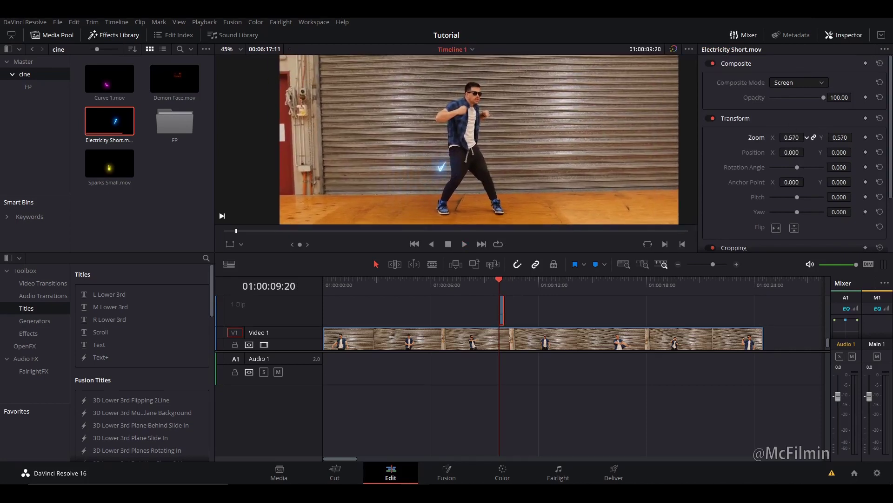
- Fit the electricity clip to the dancer with zoom 0.520, position X 64 and Y 203, and rotation angle 15.650
left_click_drag(806, 138, 839, 153)
key("space")
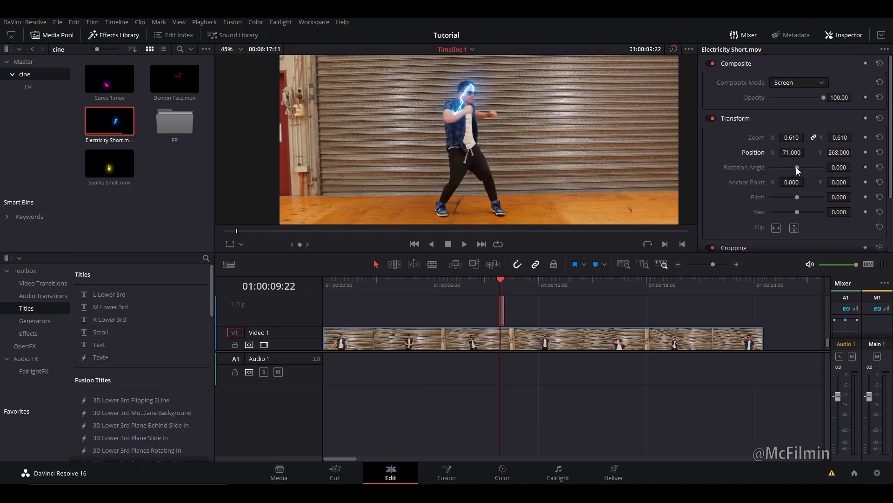
key("Right")
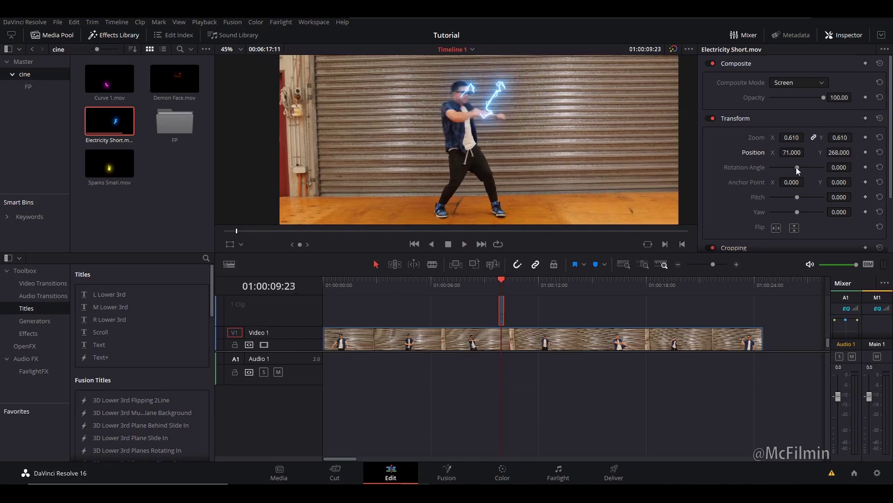
mouse_move(796, 166)
left_mouse_down()
mouse_move(788, 137)
mouse_move(791, 153)
mouse_move(807, 152)
left_mouse_up()
key("Left")
key("Left")
key("Left")
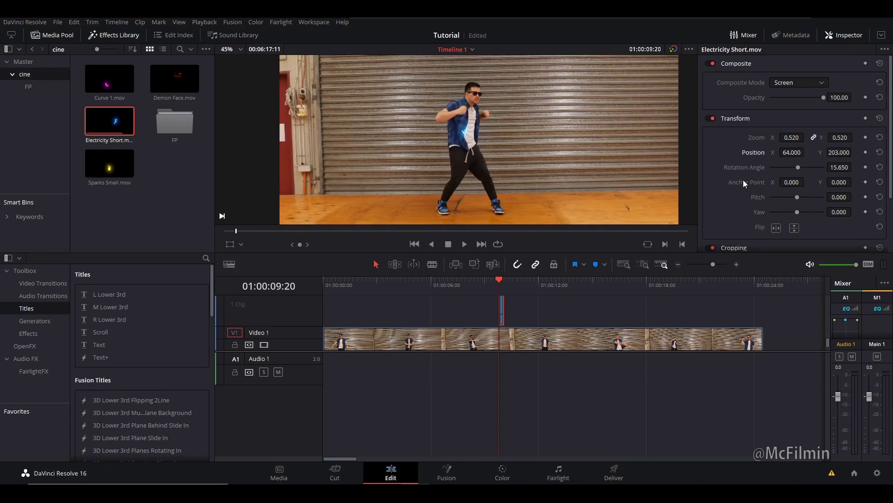
- Set a position keyframe for the electricity clip at 01:00:09:20 with X 31 and Y 292
left_click(866, 152)
left_click_drag(837, 153, 854, 152)
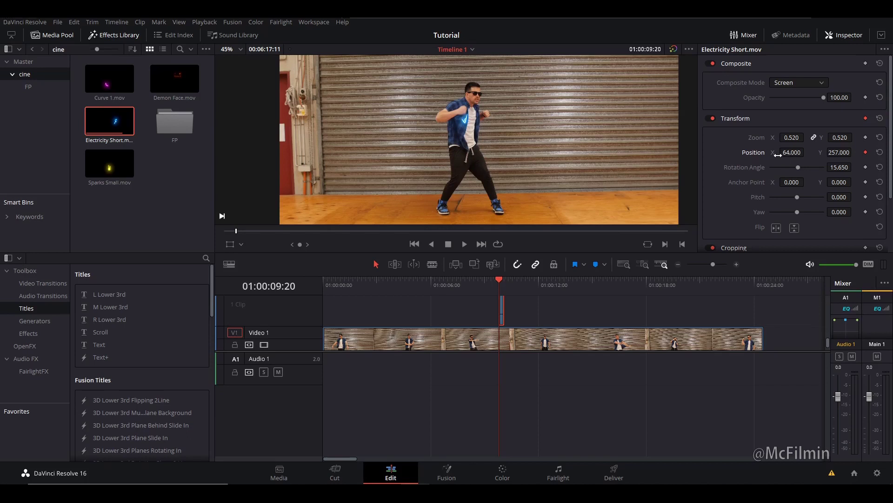
left_click_drag(783, 156, 773, 156)
left_click_drag(838, 153, 849, 152)
- Animate the electricity clip's position frame by frame: X 56, Y 292 at 01:00:09:22, Y 243 at 01:00:09:23, and Y 185 at 01:00:09:24
key("Right")
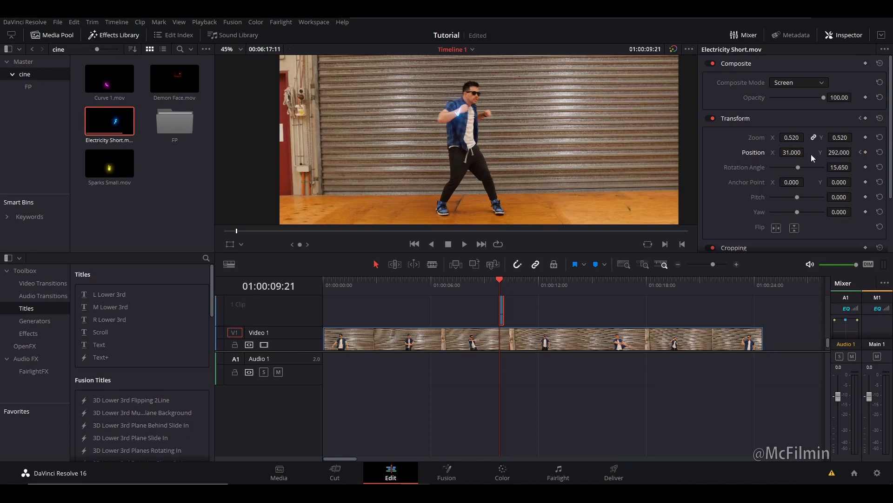
key("Right")
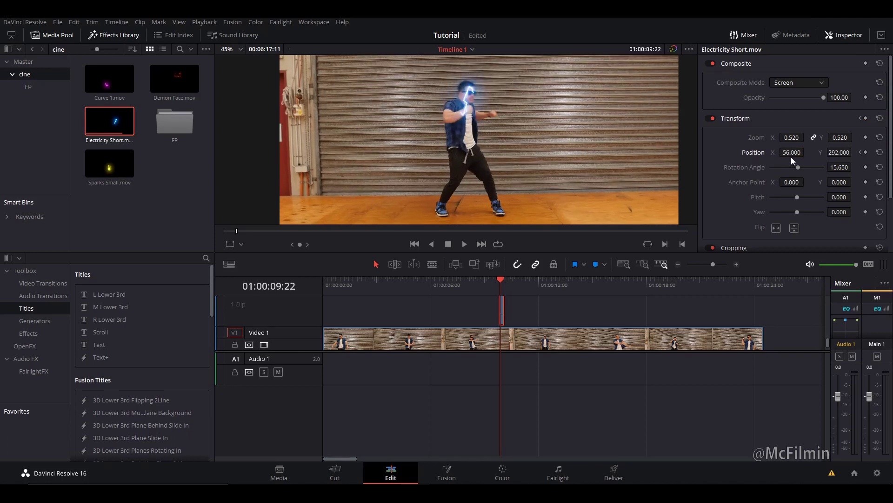
key("Right")
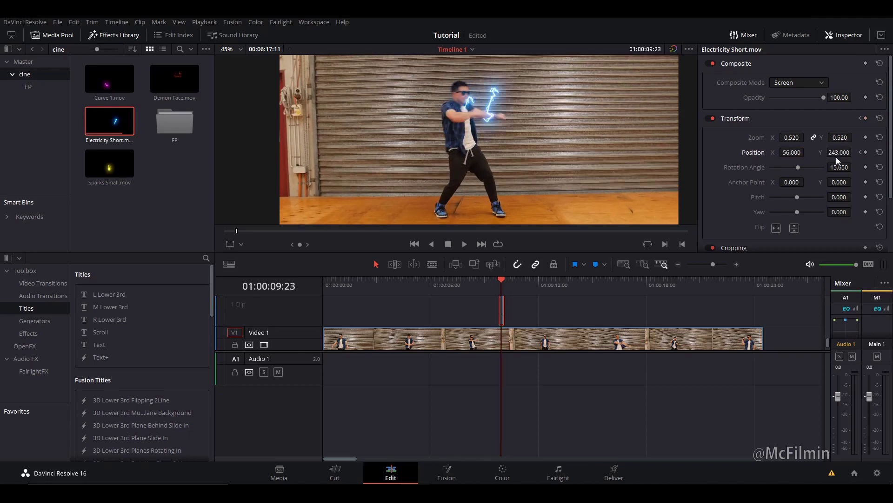
key("Right")
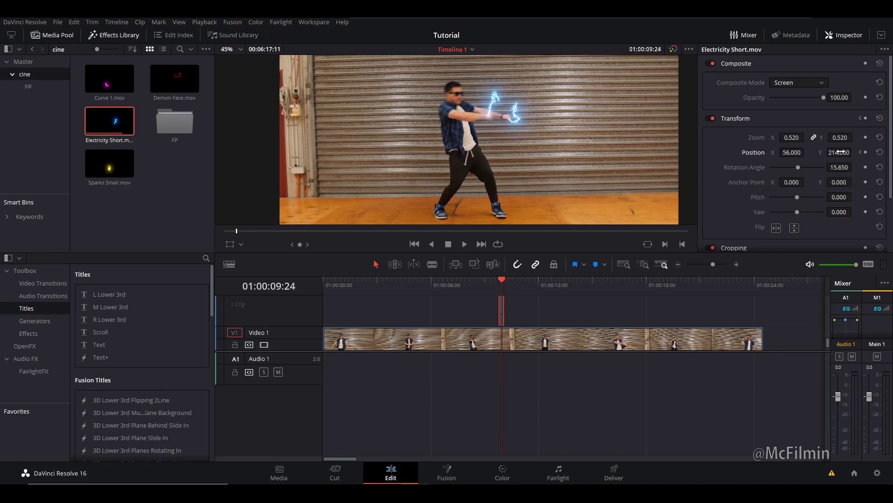
left_click_drag(840, 154, 828, 154)
- Play back the animated electricity effect over the dancer from just before the clip starts
left_click_drag(502, 280, 494, 284)
key("space")
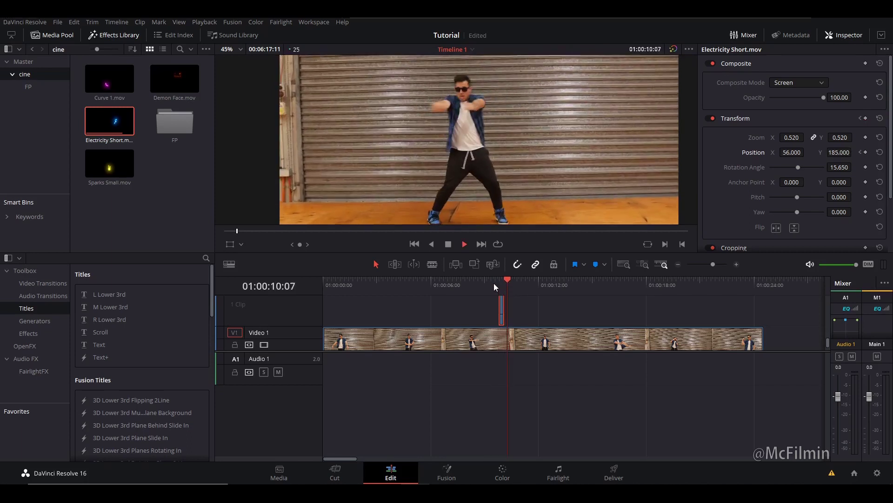
key("space")
key("Up")
key("space")
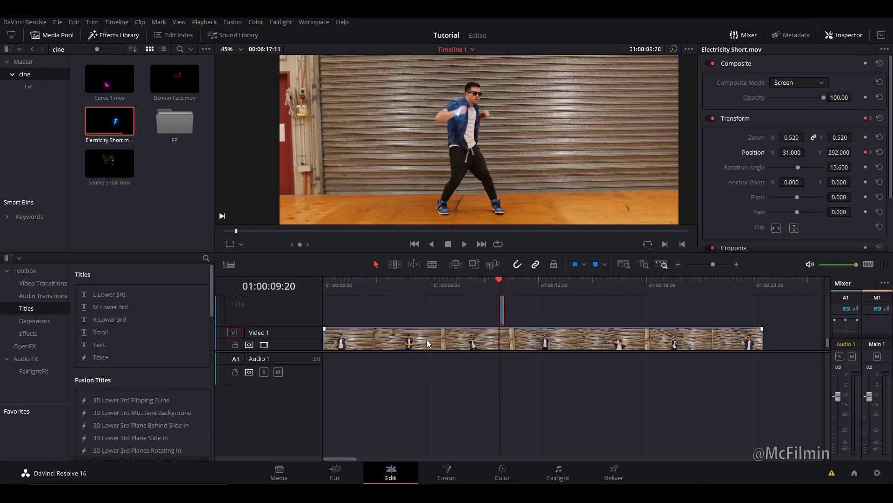
- Recolour the electricity effect green in the colour grading workspace and play it back over the footage
left_click(503, 473)
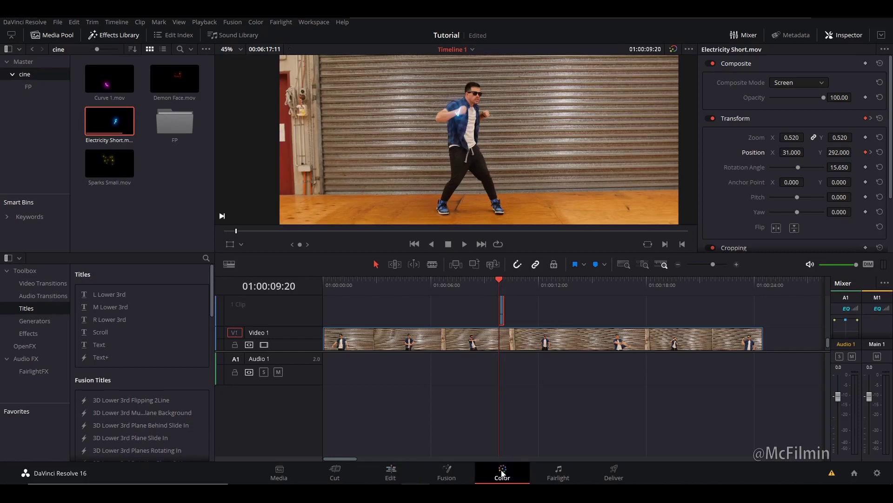
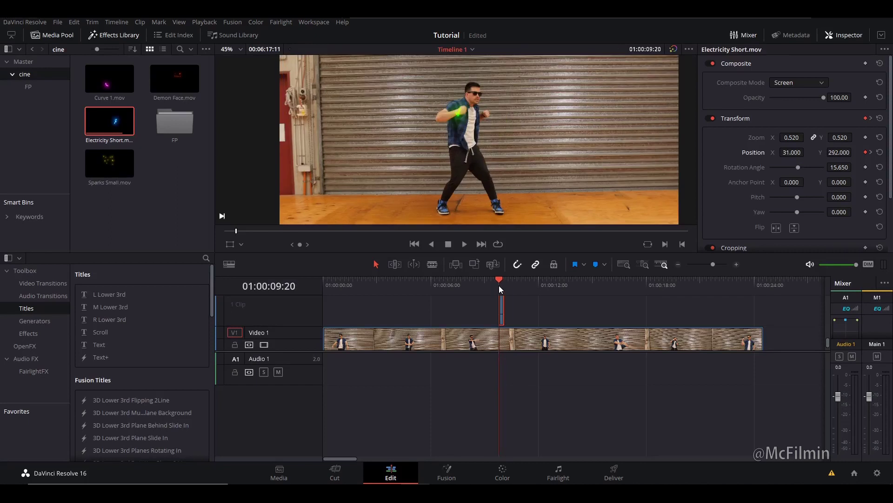
left_click(499, 287)
key("space")
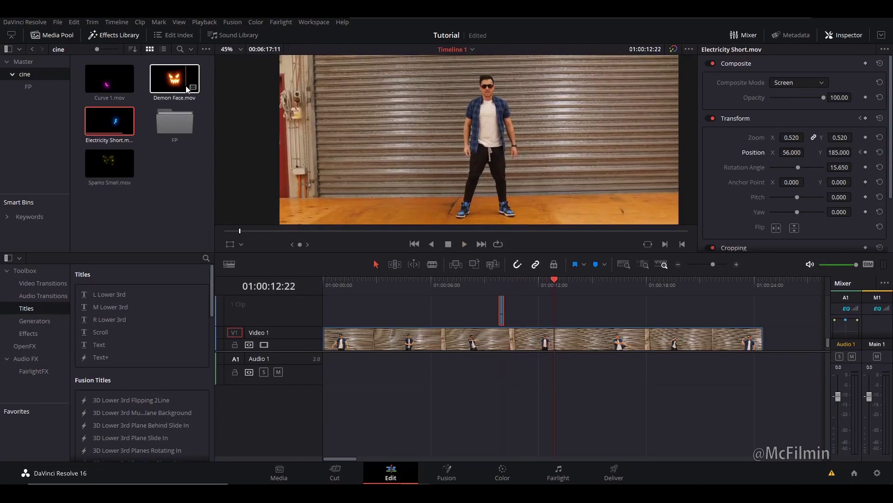
- Place Demon Face.mov above the dancer footage at 01:00:12:13 and set its composite mode to Screen
key("Left")
key("Left")
key("Left")
key("Left")
key("Left")
key("Left")
key("Left")
key("Left")
key("Left")
left_click_drag(184, 80, 552, 307)
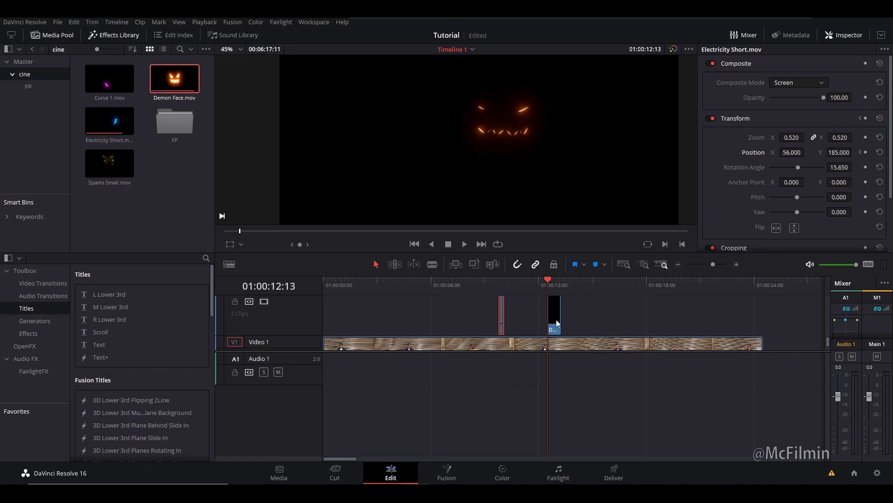
left_click(557, 307)
left_click(794, 83)
scroll(786, 161, "down", 5)
left_click(786, 146)
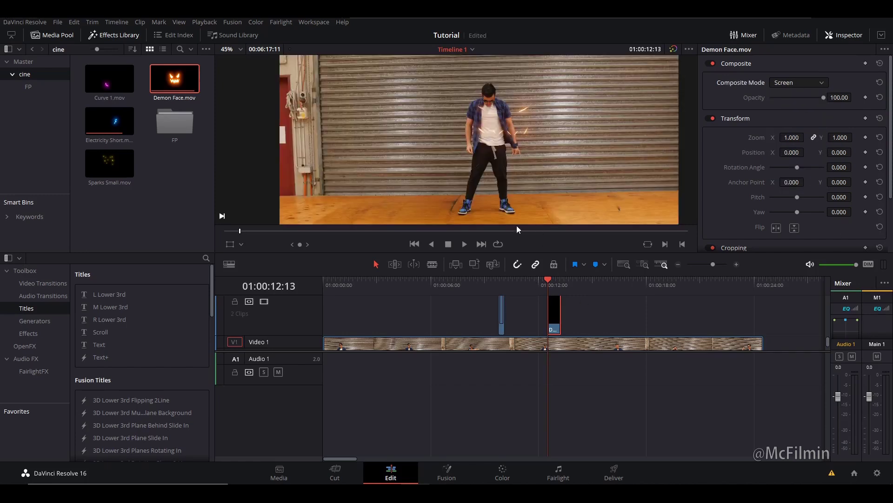
- Fit the Demon Face clip over the dancer's face with zoom 0.200 and position X 44, Y 291
left_click_drag(807, 152, 802, 152)
left_click_drag(834, 153, 889, 153)
key("Right")
key("Right")
key("Right")
key("Right")
key("Right")
key("Right")
key("Right")
key("Right")
key("Right")
key("Left")
key("Left")
key("Right")
key("Right")
key("Right")
left_click_drag(792, 152, 802, 152)
left_click_drag(844, 153, 888, 153)
scroll(520, 100, "up", 2)
left_click_drag(520, 100, 519, 133)
left_click_drag(791, 138, 783, 137)
left_click_drag(840, 152, 822, 152)
- Step frame by frame through the demon face effect to examine its alignment with the dancer's head
key("Left")
key("Right")
key("Right")
key("Right")
key("Right")
key("Right")
key("Right")
key("Right")
key("Right")
key("Right")
key("Right")
key("Right")
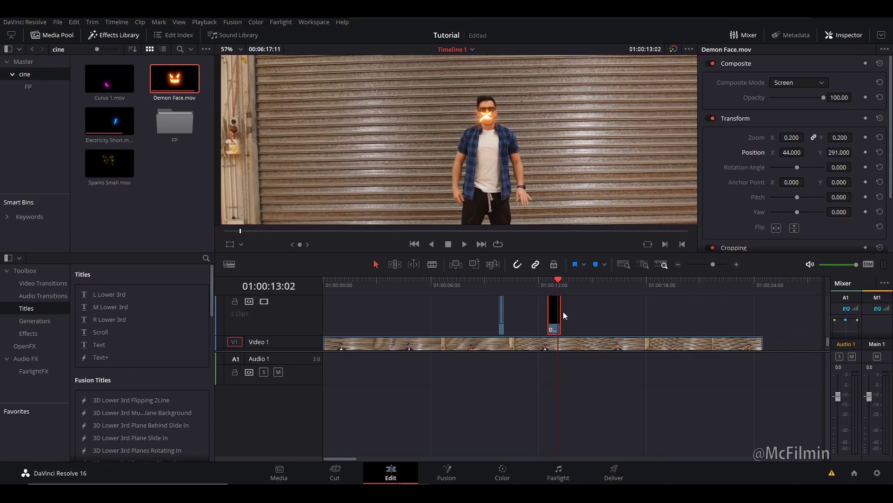
- Play back the demon face effect over the dancer from 01:00:12:13 and again from slightly earlier
left_click(547, 288)
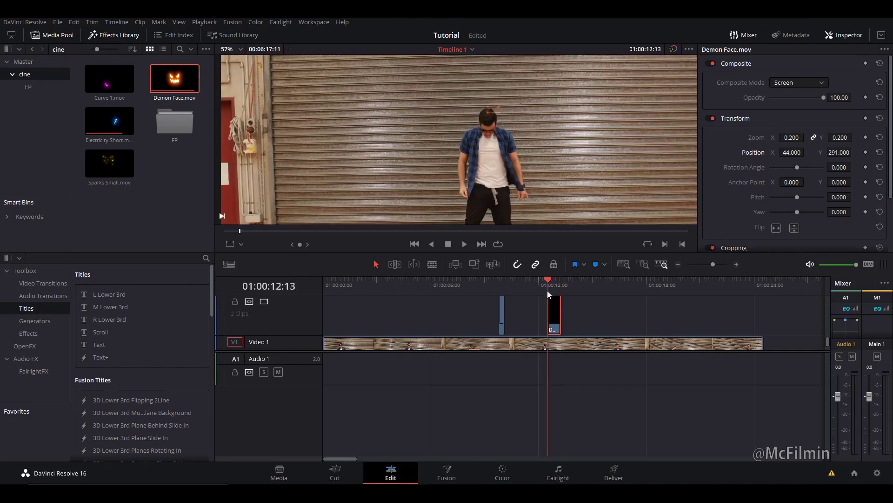
key("space")
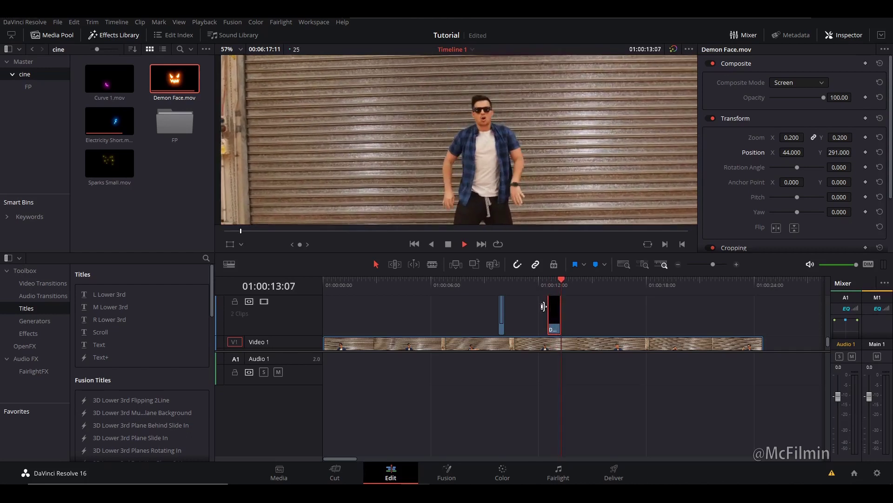
left_click(540, 285)
key("space")
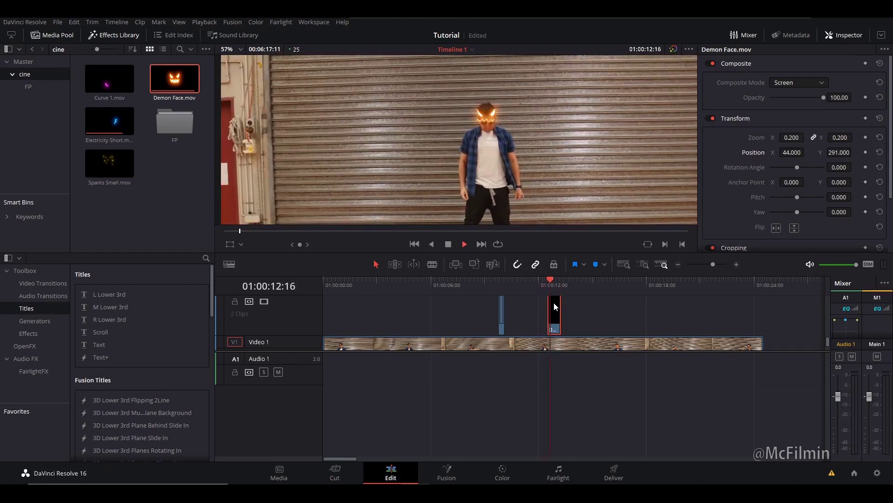
left_click(539, 284)
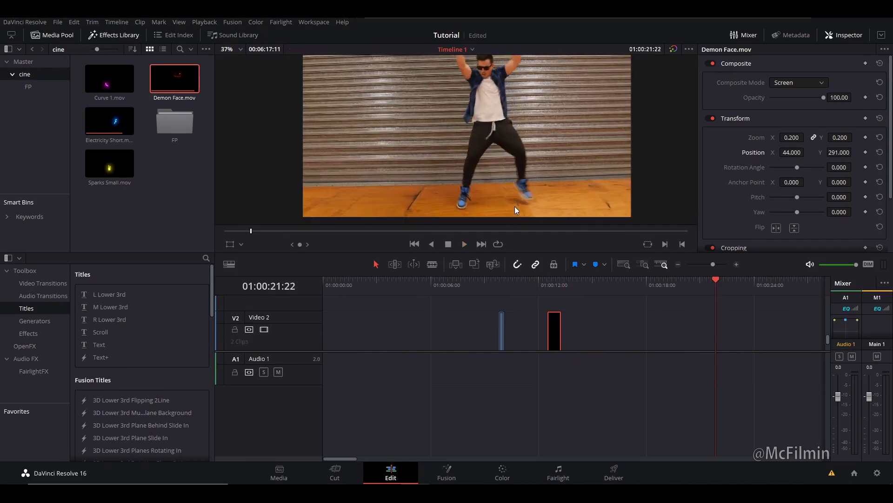
- Place Sparks Small.mov on Video 2 at 01:00:21:24 and set its composite mode to Screen
key("Right")
key("Right")
key("Right")
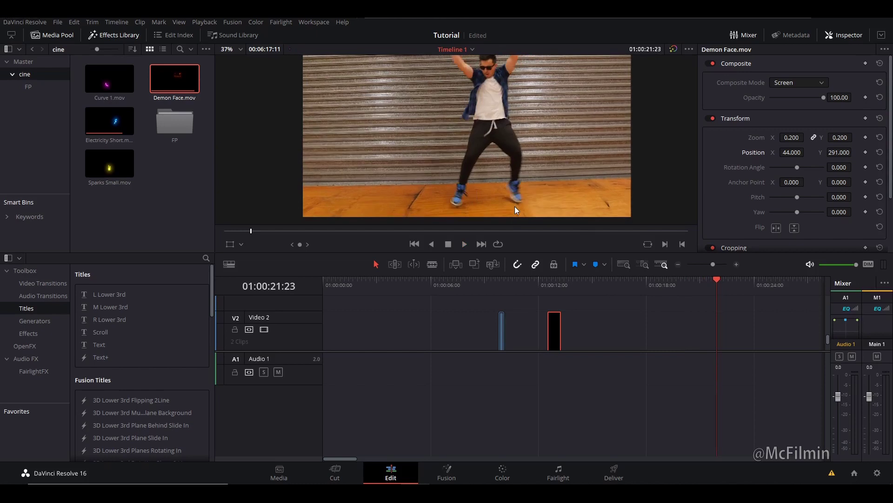
left_click_drag(631, 327, 721, 339)
left_click(721, 333)
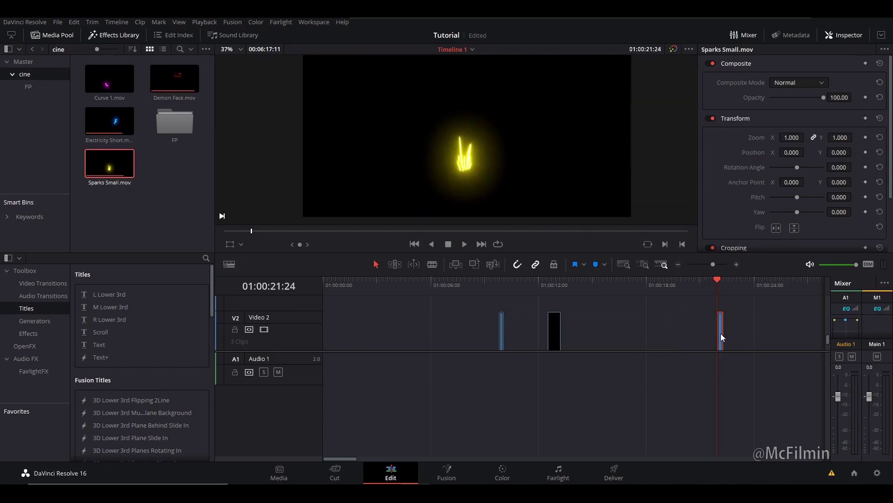
left_click(805, 82)
left_click(796, 157)
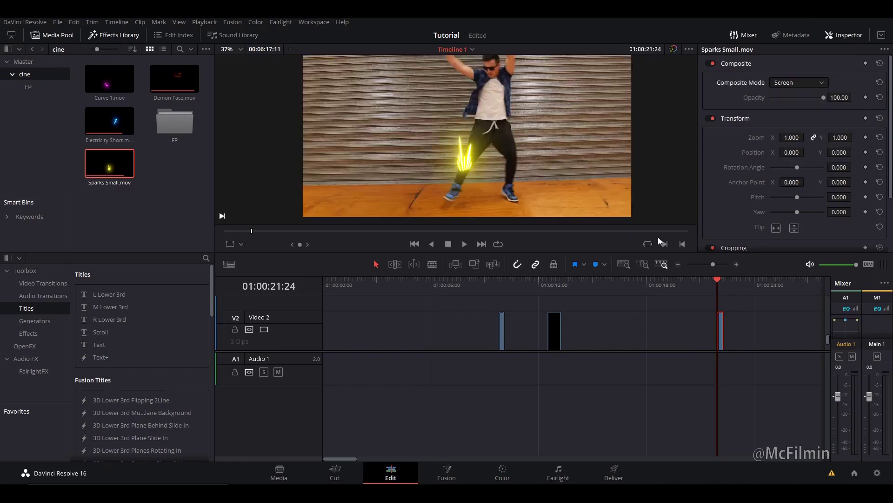
- Fit the sparks clip to the dancer's landing foot with zoom 0.670 and position X 297, Y -276
scroll(492, 166, "up", 2)
left_click_drag(791, 138, 824, 152)
mouse_move(792, 137)
left_mouse_down()
mouse_move(749, 137)
mouse_move(780, 137)
left_mouse_up()
left_click_drag(839, 153, 710, 152)
left_click_drag(790, 155, 801, 154)
- Step through the sparks clip's frames to examine how the sparks line up with the foot
key("Right")
key("Right")
key("Right")
key("Right")
key("Left")
key("Left")
key("Left")
key("Left")
key("Left")
key("Left")
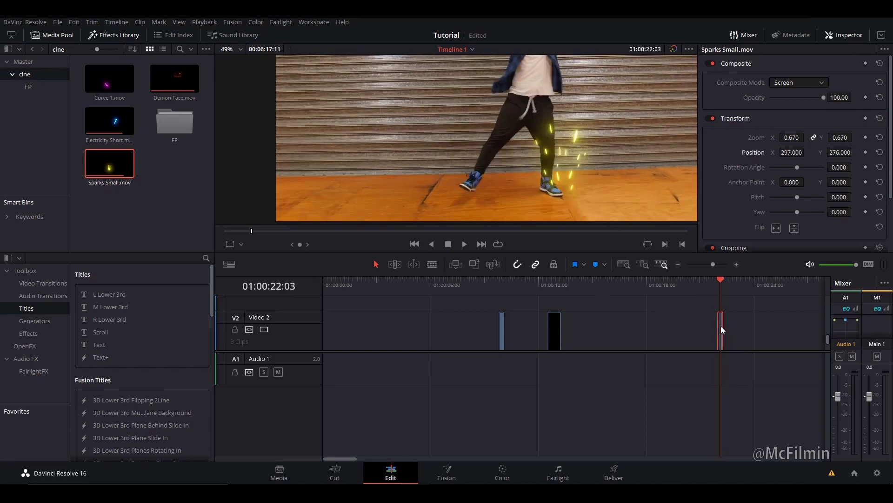
- Duplicate the Sparks Small clip on Video 2 at 01:00:22:07, directly after the first one
scroll(728, 324, "down", 1)
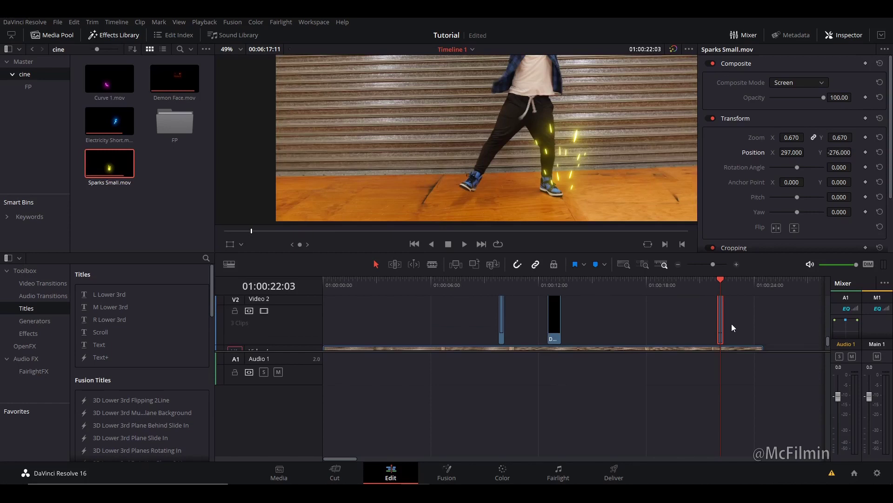
left_click(724, 286)
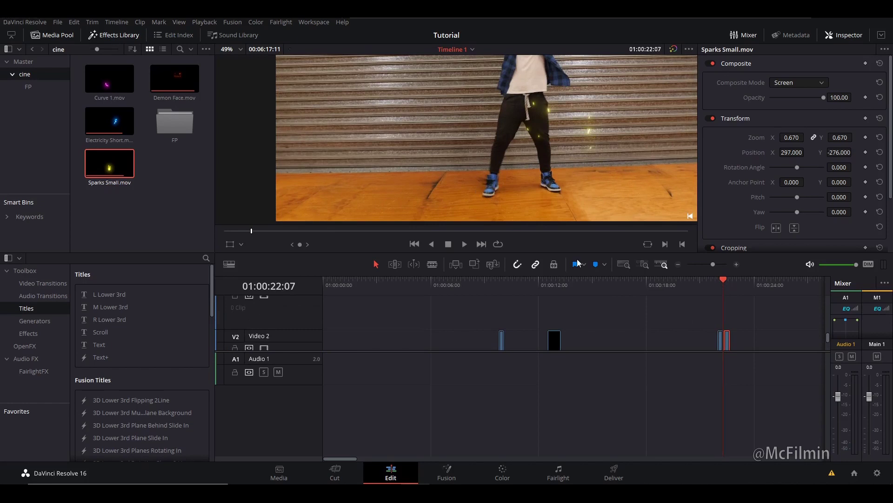
key("Left")
key("Left")
key("Left")
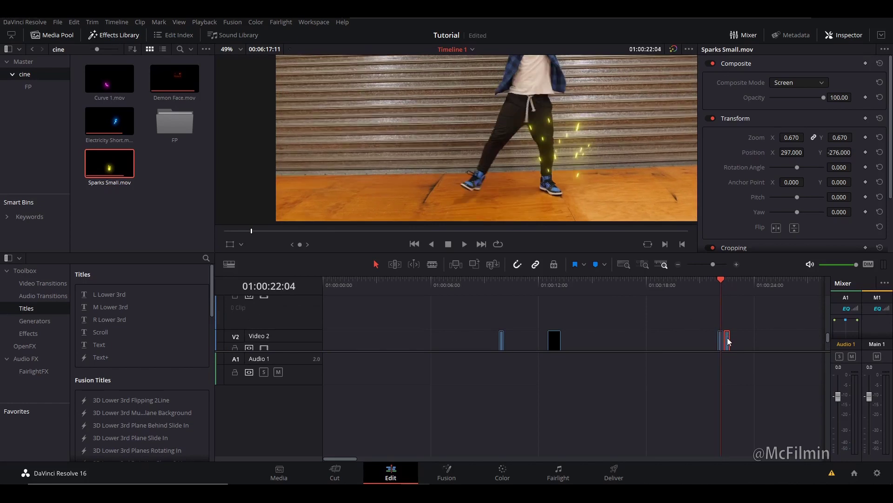
- Move the second sparks clip up to Video 3 and align its start with the dancer's next foot landing
key("ctrl+=")
scroll(591, 321, "down", 1)
key("Left")
key("Left")
key("Right")
key("Right")
key("Right")
key("Right")
left_click_drag(593, 332, 588, 303)
- Fit the second sparks clip to the other foot with position X -21, Y -248, and shift it slightly later in time
left_click_drag(791, 152, 625, 153)
left_click_drag(840, 152, 854, 153)
key("Right")
key("Right")
key("Left")
left_click_drag(587, 304, 591, 303)
left_click_drag(778, 153, 797, 152)
- Step through the second sparks clip's frames to examine its timing and placement at the other foot
key("Right")
key("Right")
key("Right")
key("Right")
key("Right")
key("Right")
key("Right")
key("Left")
key("Left")
key("Left")
key("Left")
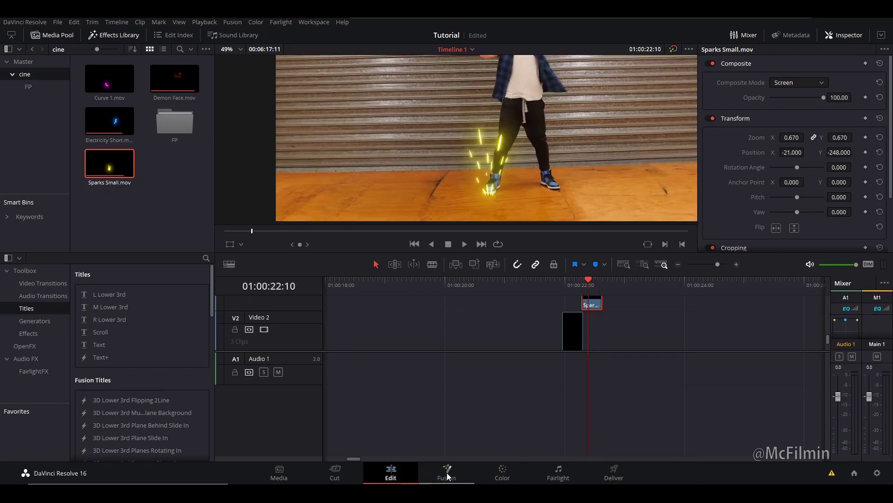
- Make the second sparks clip monochrome in the RGB Mixer on the Color page and add a second node after the first
left_click(498, 472)
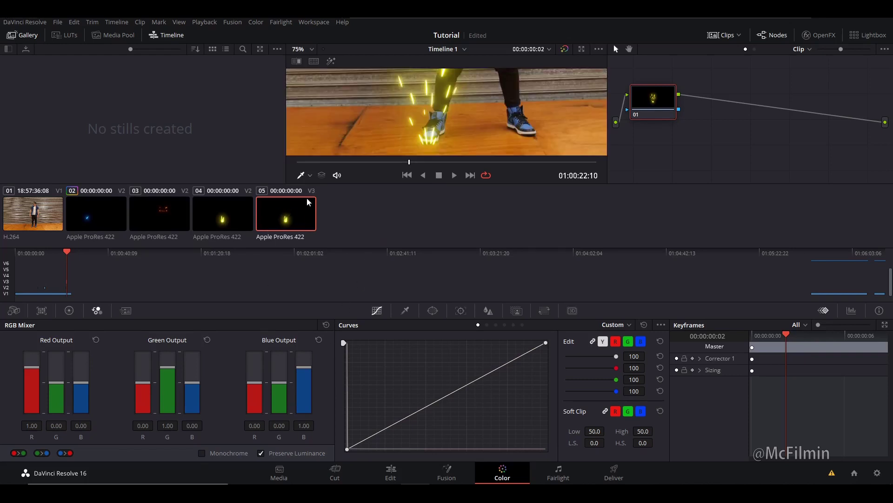
left_click(202, 453)
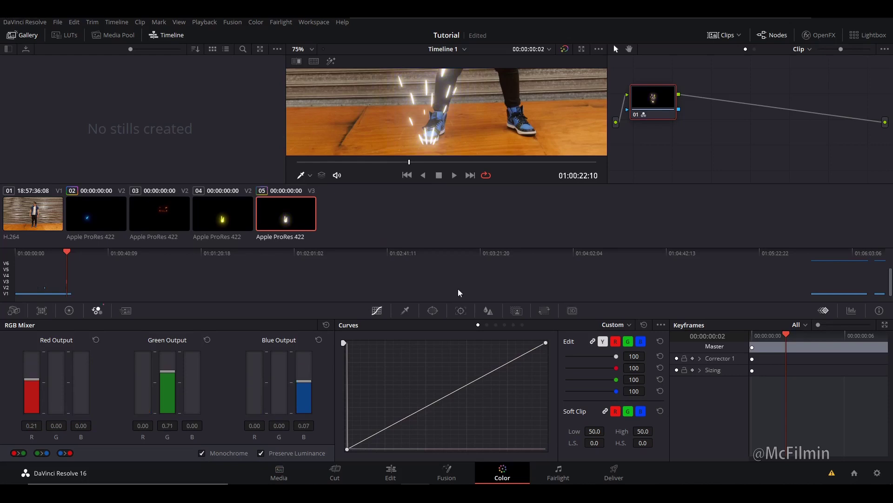
right_click(710, 113)
left_click(725, 120)
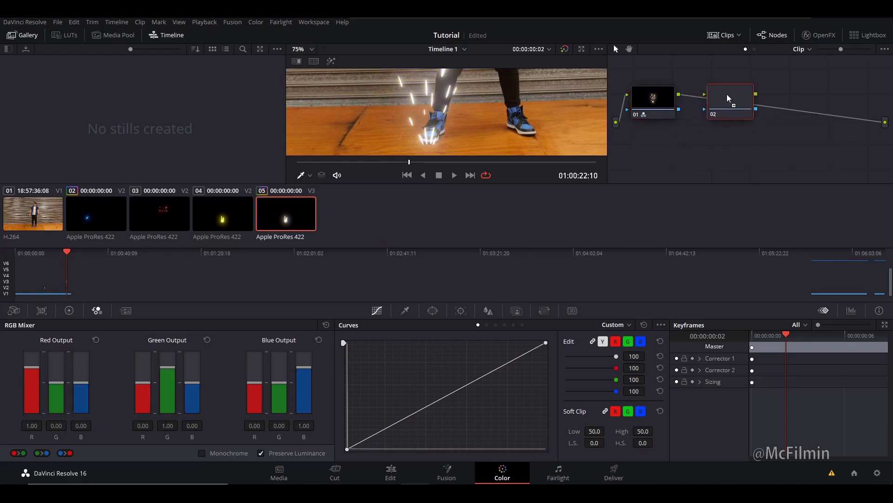
- Tint the second sparks clip purple on node 02 by adjusting the RGB Mixer's blue, green and red outputs
left_click_drag(304, 367, 310, 328)
left_click_drag(282, 382, 285, 366)
left_click_drag(171, 355, 171, 350)
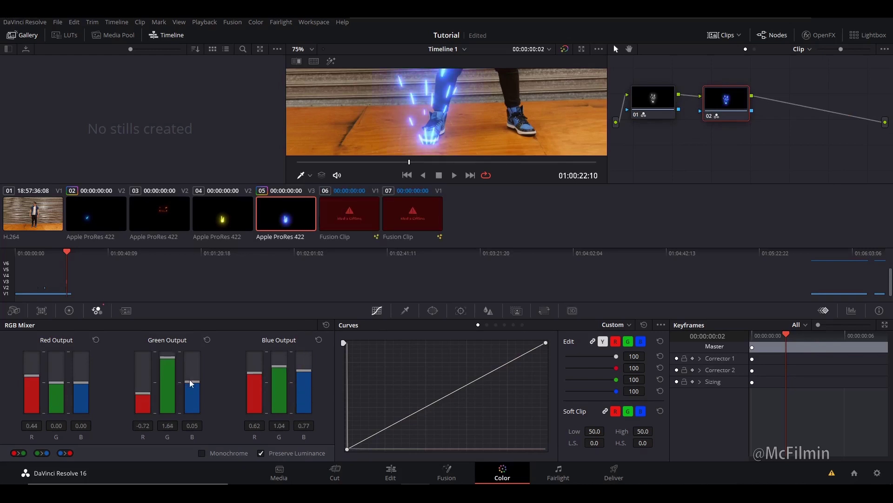
mouse_move(191, 380)
left_mouse_down()
mouse_move(195, 366)
mouse_move(199, 374)
left_mouse_up()
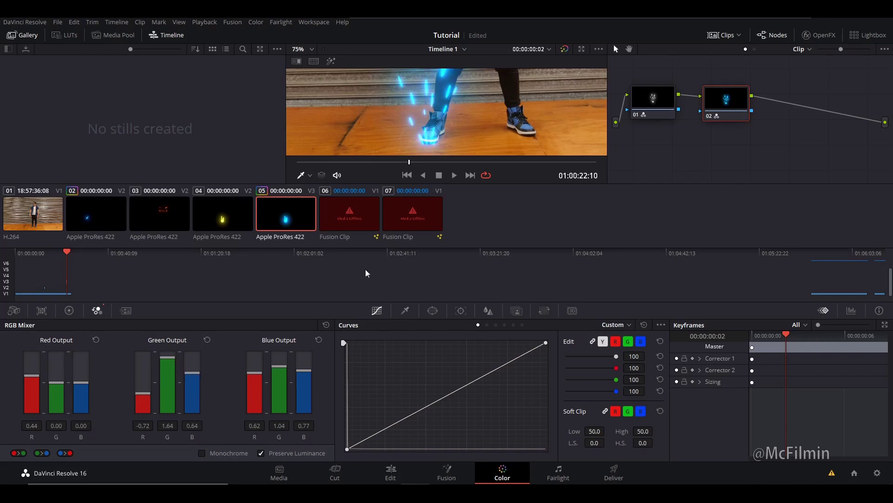
left_click_drag(81, 383, 84, 341)
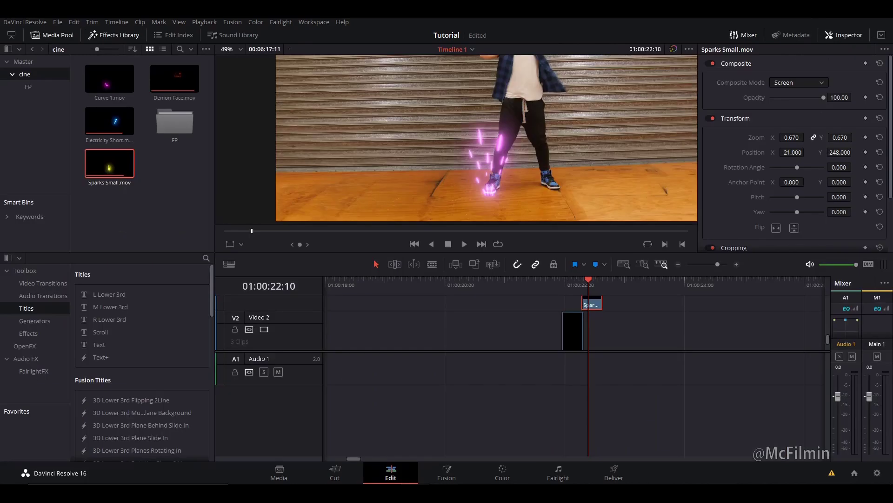
- Play back both sparks effects and revisit the first sparks frame at 01:00:21:24
left_click(564, 292)
key("space")
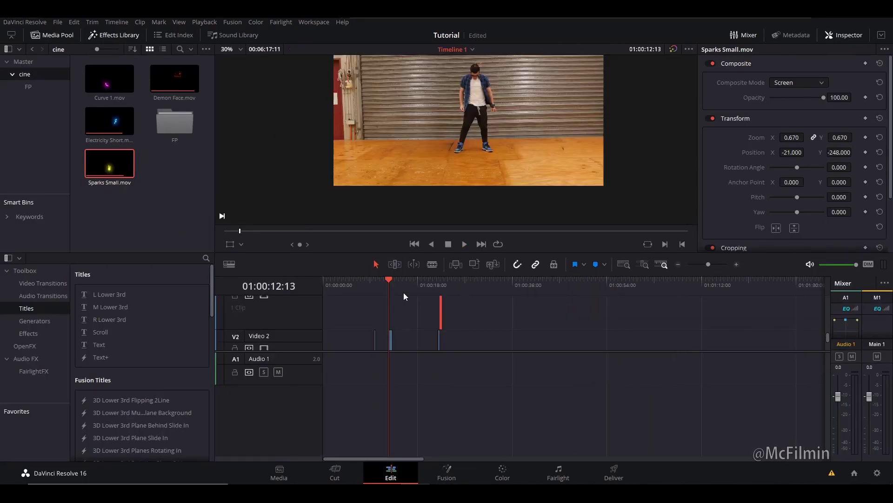
left_click(411, 290)
left_click(437, 291)
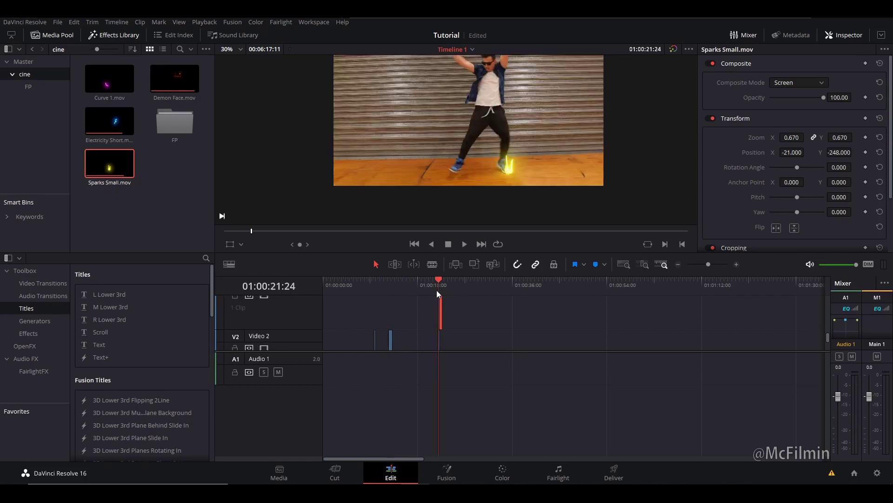
scroll(441, 303, "up", 1)
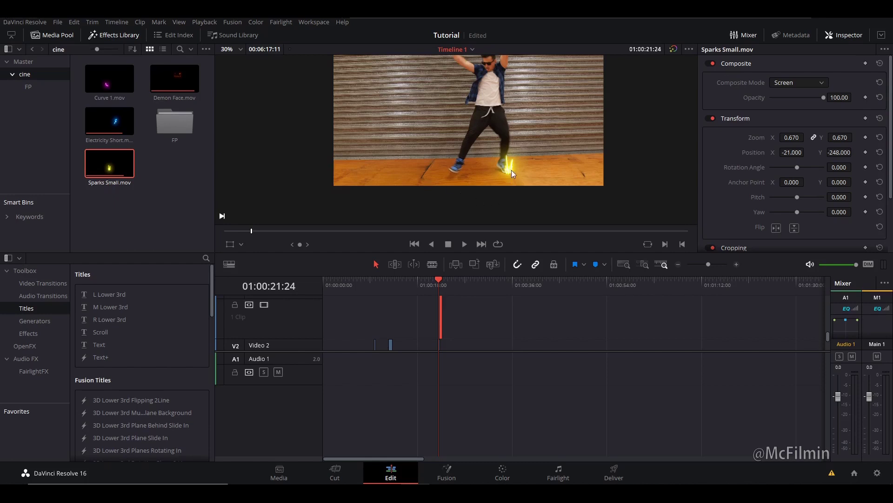
scroll(512, 173, "down", 2)
left_click_drag(501, 125, 524, 149)
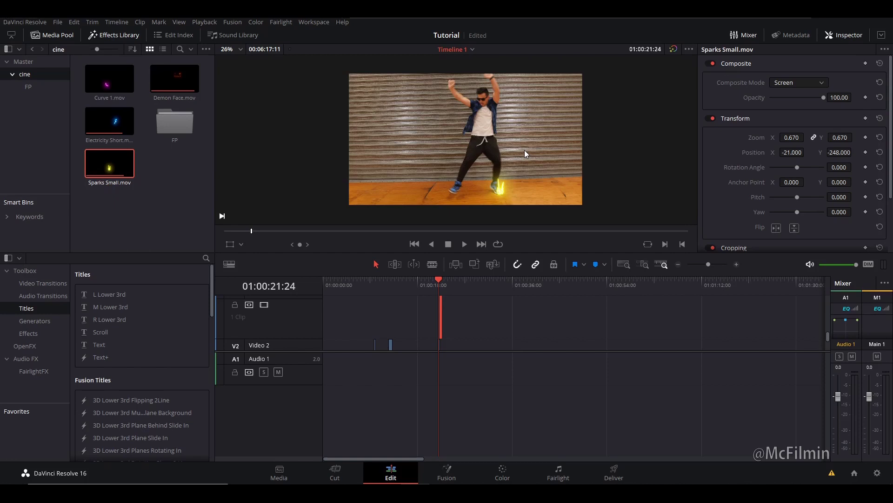
scroll(448, 293, "down", 1)
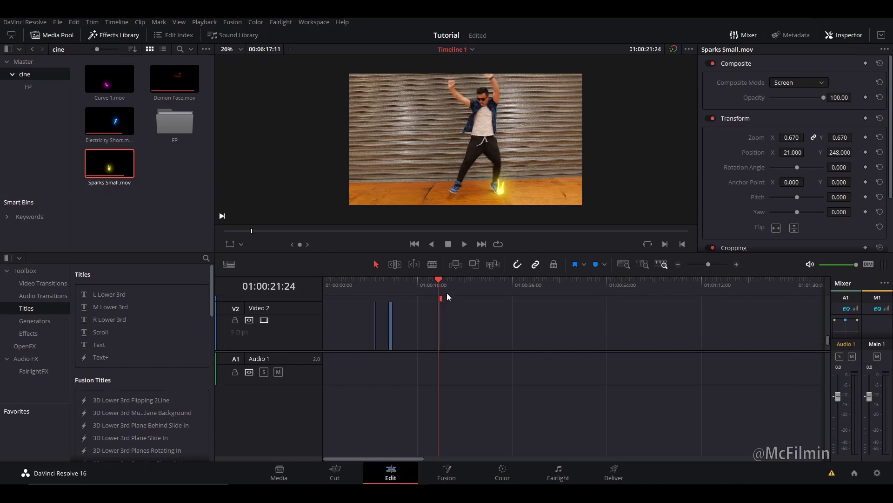